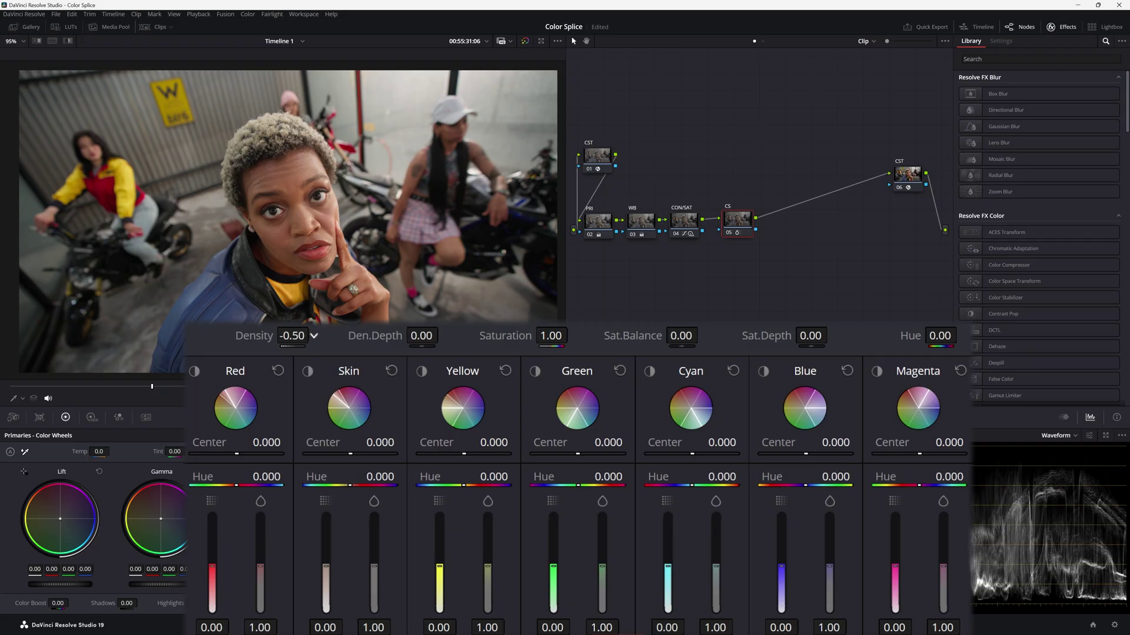
Try adjusting the overall Density of the CS node.
{"action": "left_click_drag", "start_coordinate": [314, 335], "coordinate": [393, 336]}
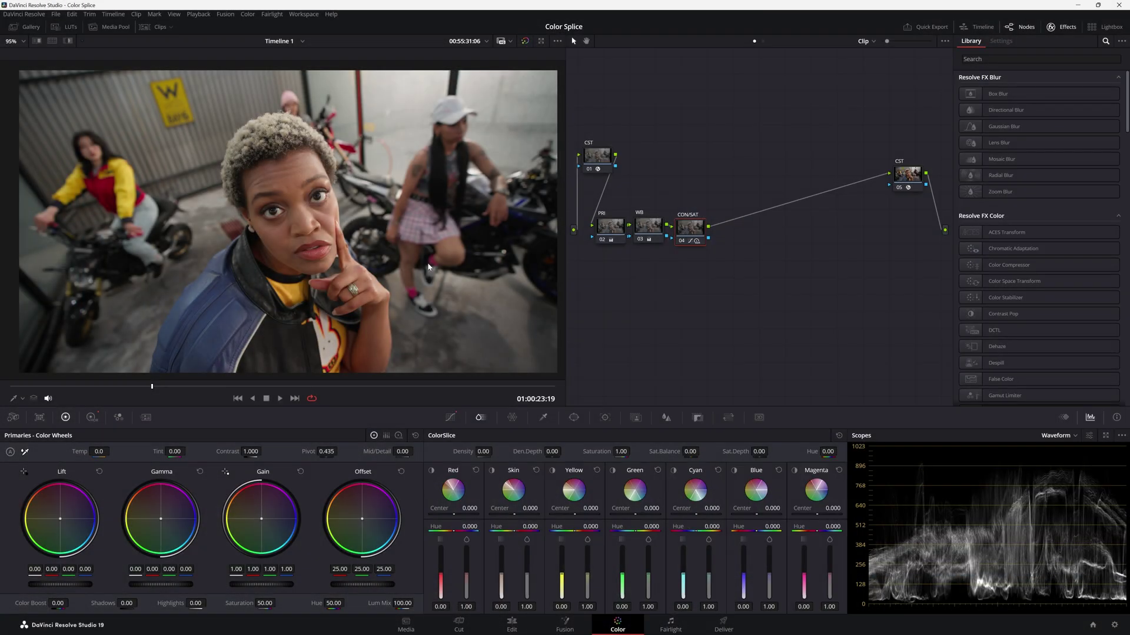
Add a serial node after CON/SAT, label it CS and place it in line with the neighbouring nodes.
{"action": "left_click_drag", "start_coordinate": [689, 237], "coordinate": [690, 232]}
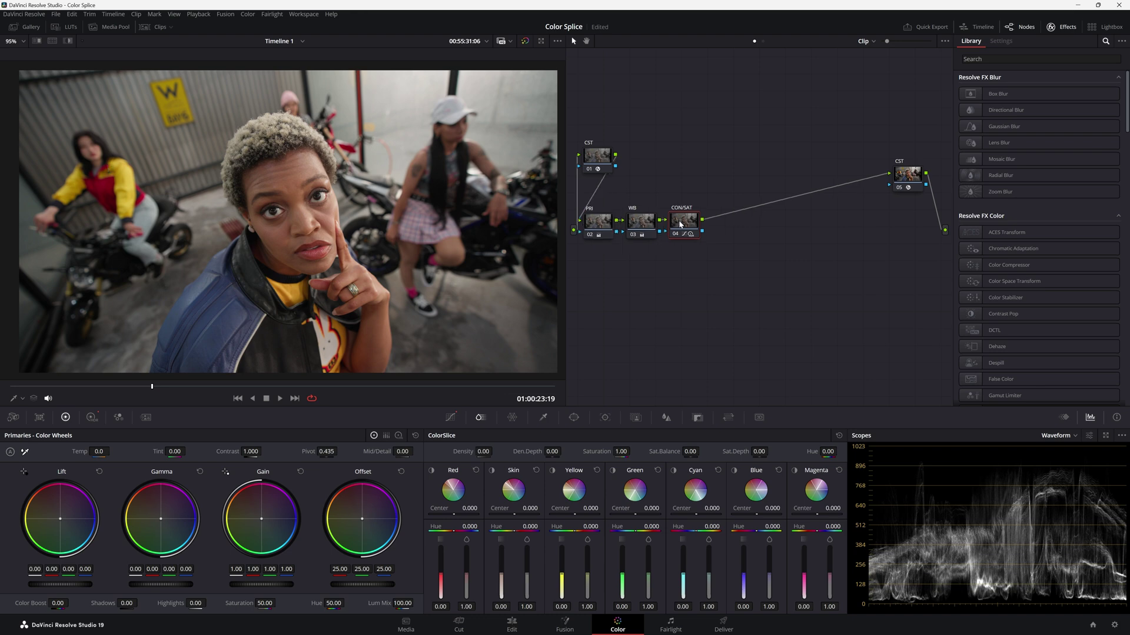
{"action": "key", "text": "alt+s"}
{"action": "right_click", "coordinate": [739, 222]}
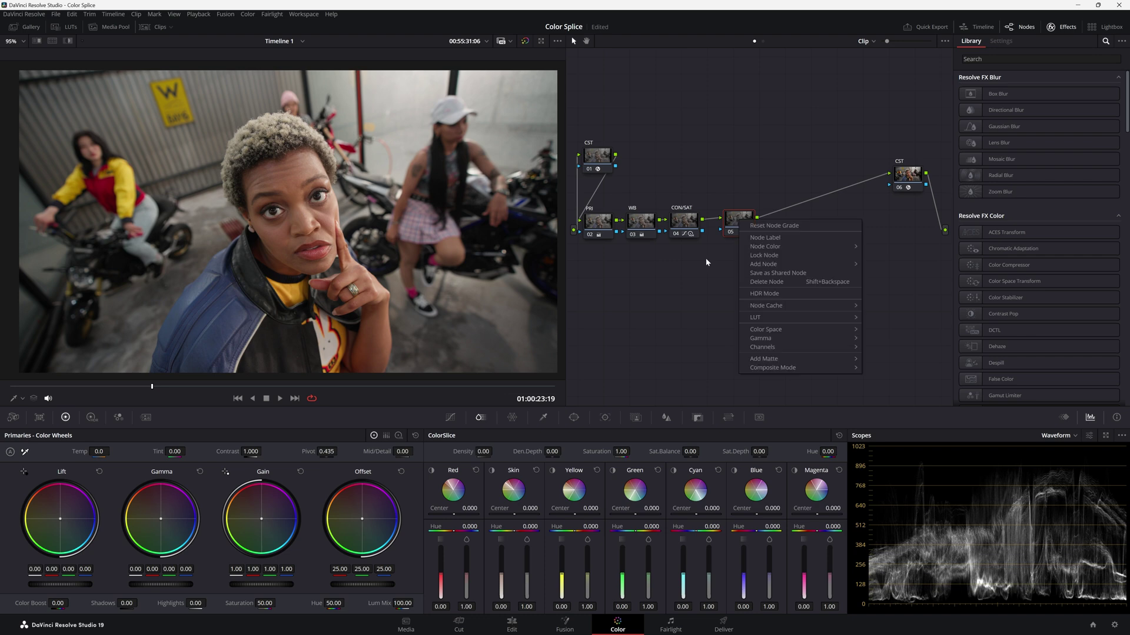
{"action": "left_click", "coordinate": [765, 240]}
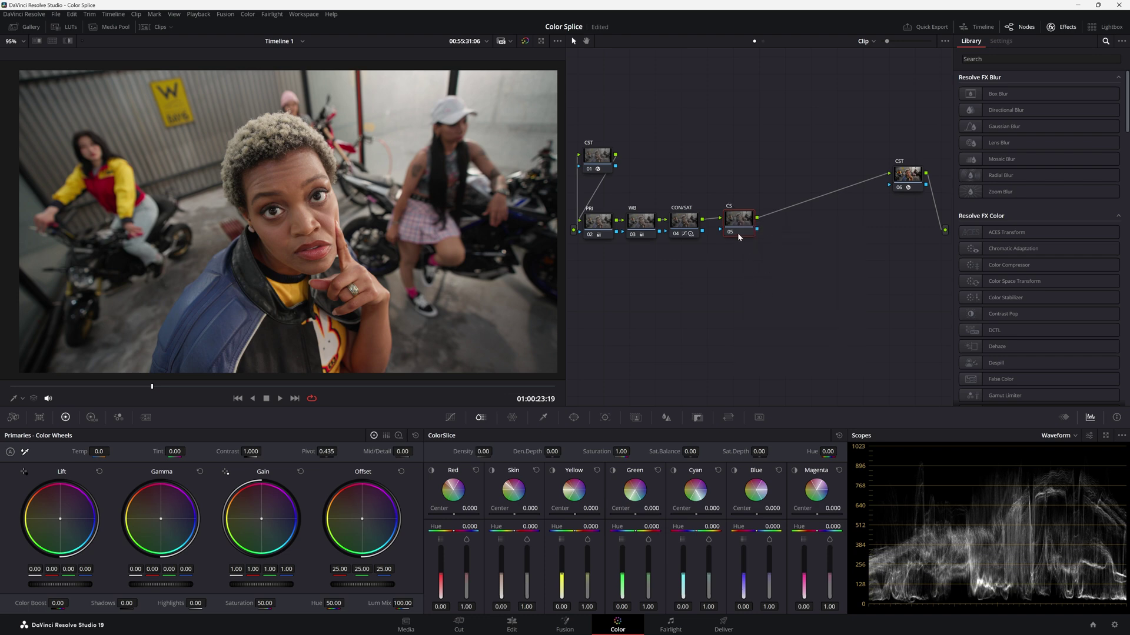
{"action": "left_click_drag", "start_coordinate": [738, 234], "coordinate": [735, 240]}
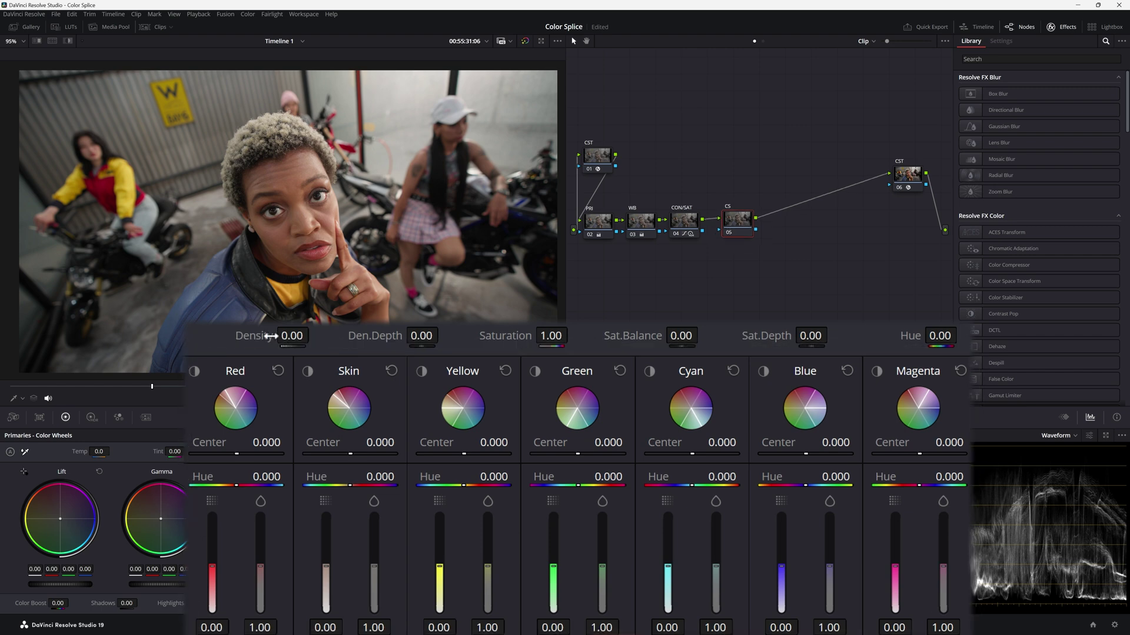
Try different overall Density values on the CS node, including -1.00, compare with the node bypassed, and reset Density.
{"action": "left_click_drag", "start_coordinate": [272, 337], "coordinate": [313, 336]}
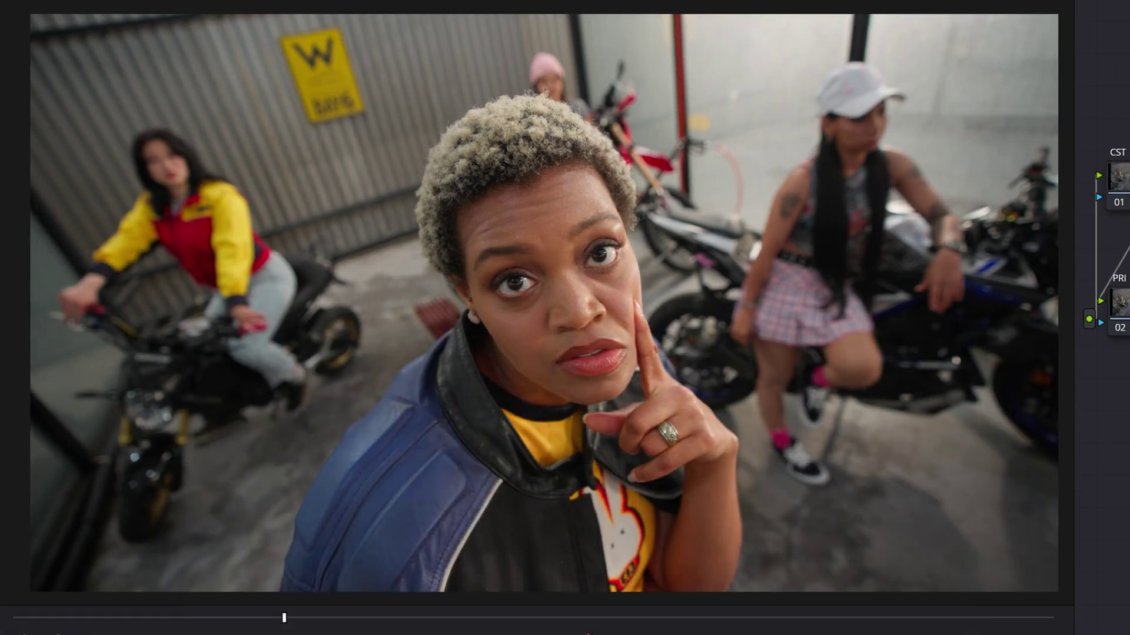
{"action": "key", "text": "ctrl+d"}
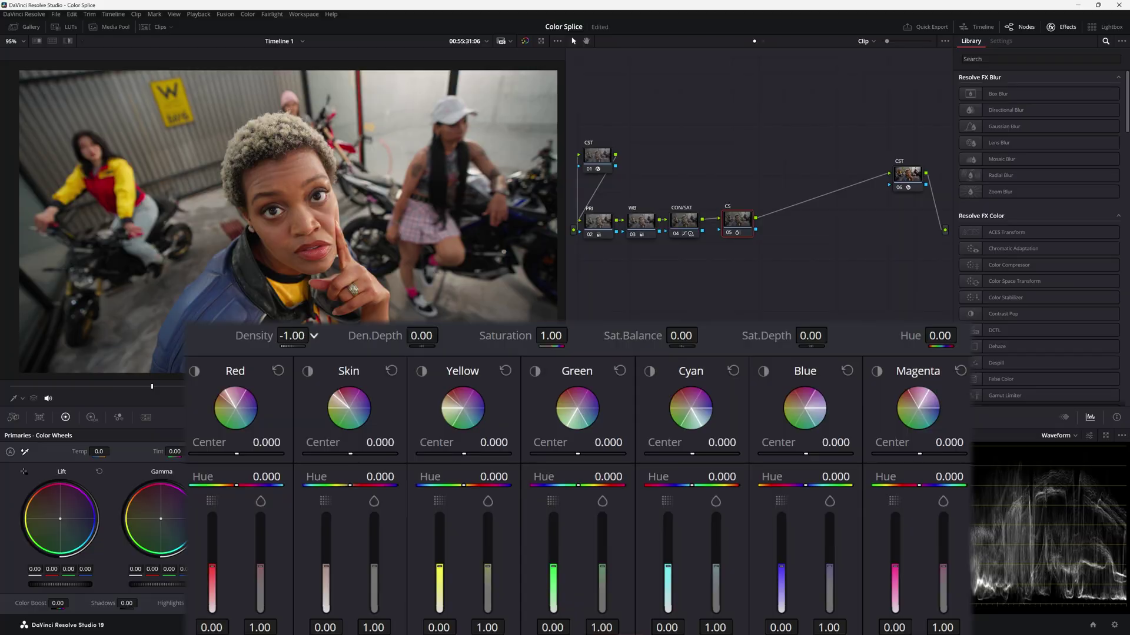
{"action": "mouse_move", "coordinate": [292, 336]}
{"action": "left_mouse_down"}
{"action": "mouse_move", "coordinate": [314, 336]}
{"action": "mouse_move", "coordinate": [216, 332]}
{"action": "mouse_move", "coordinate": [285, 336]}
{"action": "mouse_move", "coordinate": [275, 336]}
{"action": "left_mouse_up"}
{"action": "double_click", "coordinate": [257, 332]}
Try a Density Depth of 0.86 with Density at -0.66, and reset both values.
{"action": "left_click", "coordinate": [383, 336]}
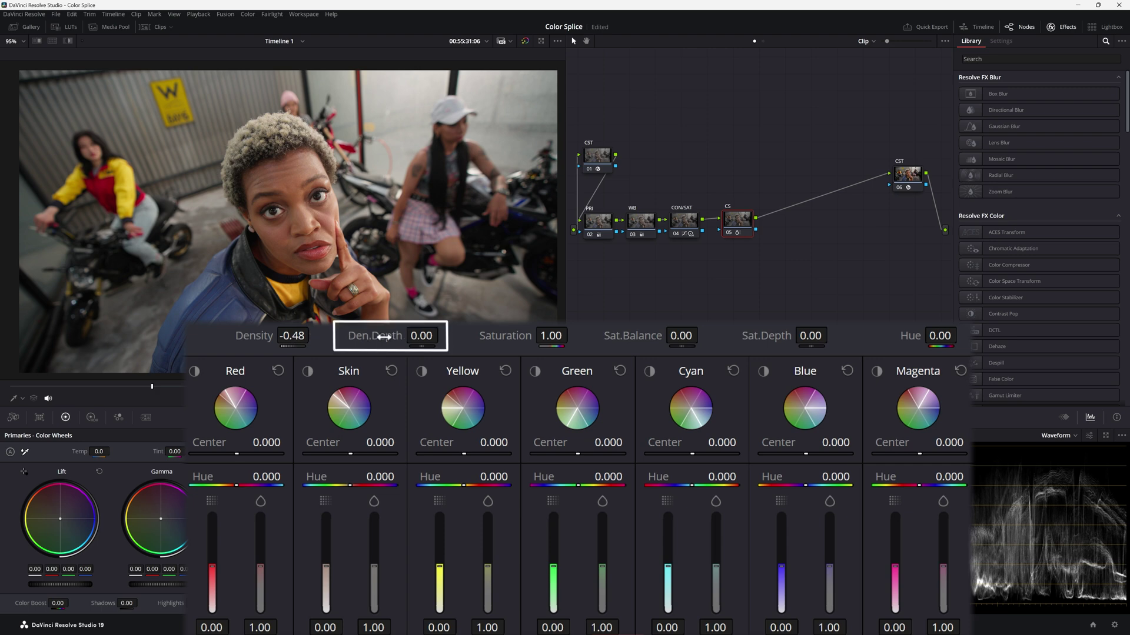
{"action": "left_click_drag", "start_coordinate": [384, 336], "coordinate": [376, 337]}
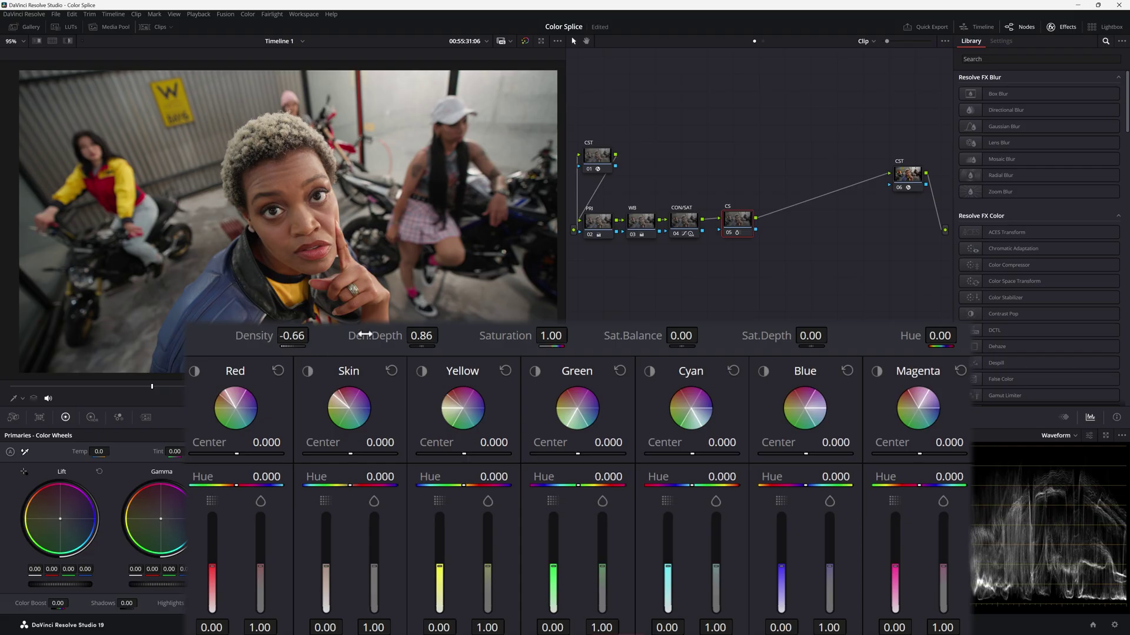
{"action": "double_click", "coordinate": [367, 334]}
{"action": "double_click", "coordinate": [253, 336]}
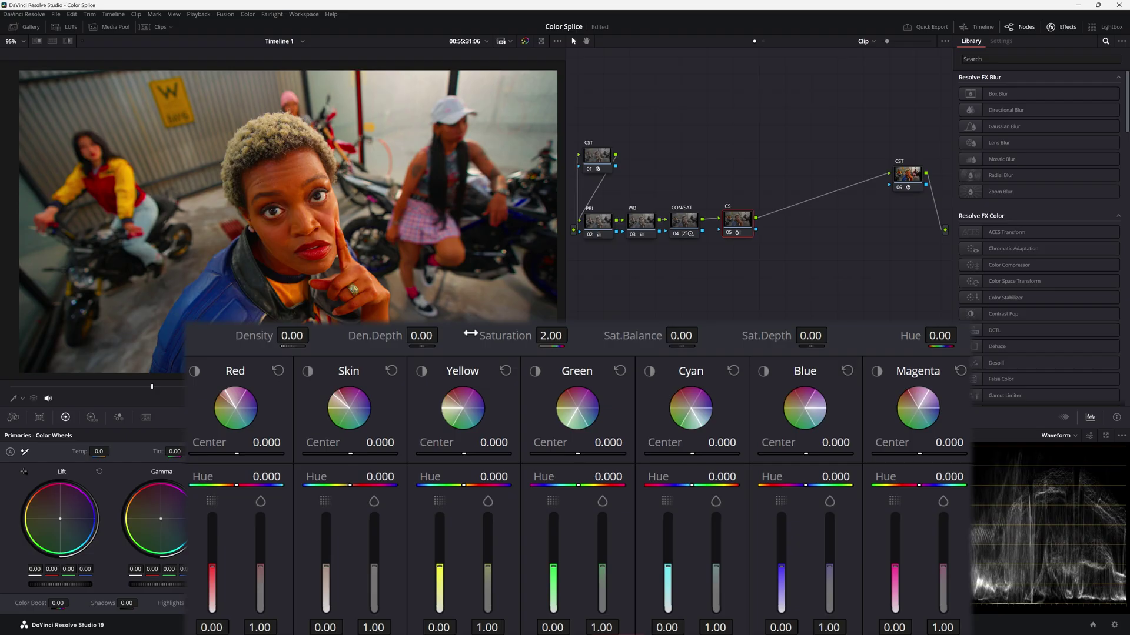
Try raising the overall Saturation to 2.00 and reset it to its default.
{"action": "left_click_drag", "start_coordinate": [465, 334], "coordinate": [572, 334]}
{"action": "left_click_drag", "start_coordinate": [489, 337], "coordinate": [573, 334]}
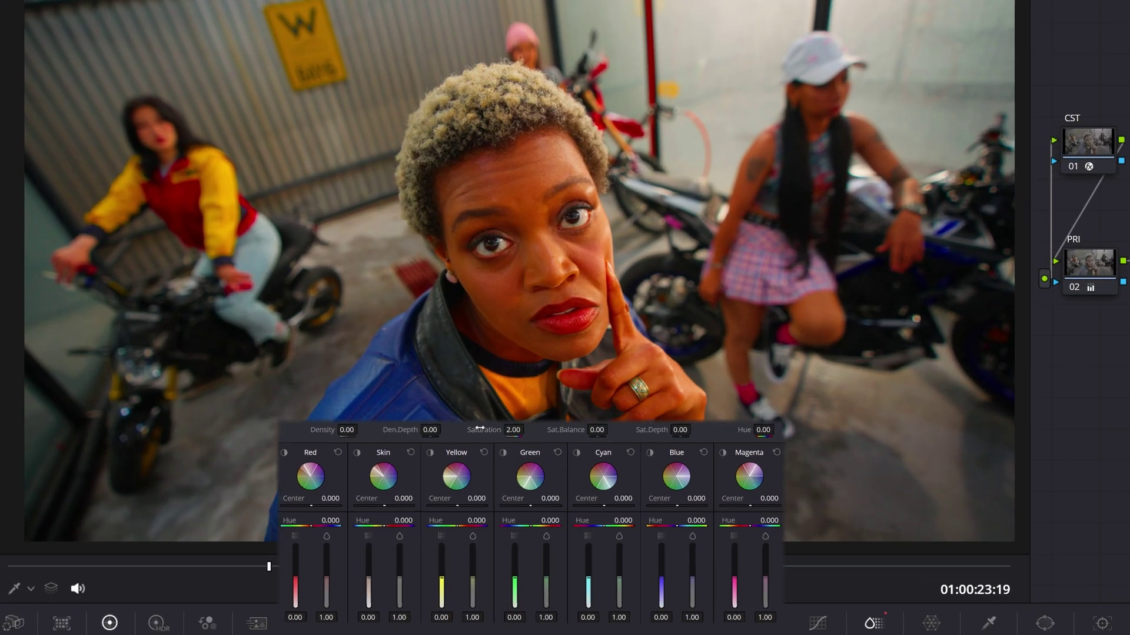
{"action": "double_click", "coordinate": [480, 429]}
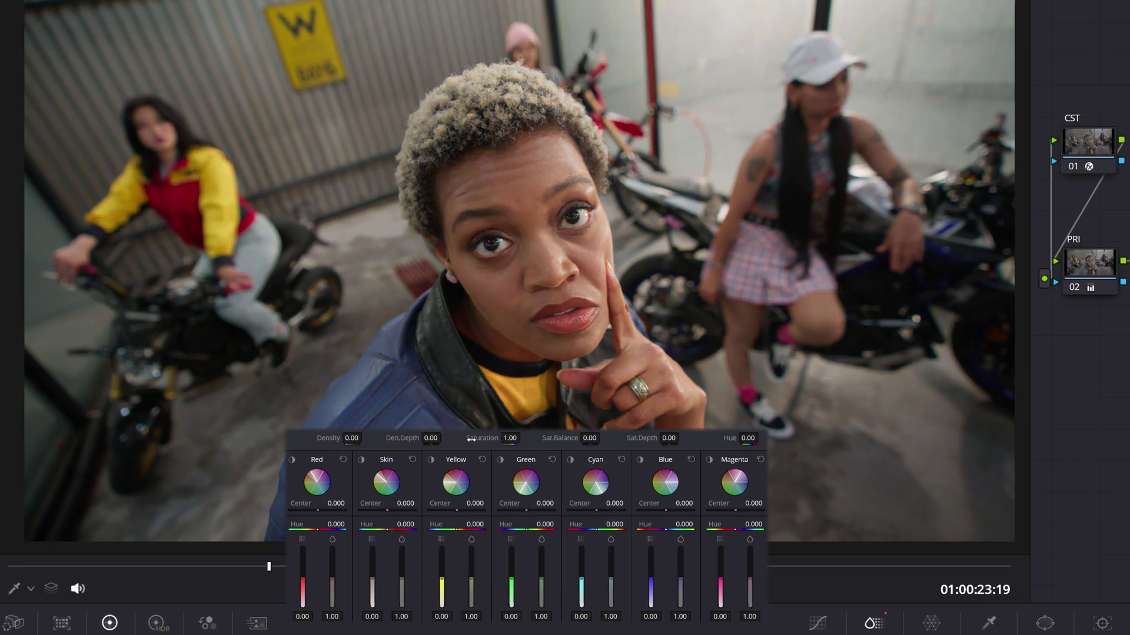
{"action": "left_click_drag", "start_coordinate": [483, 438], "coordinate": [523, 437]}
{"action": "double_click", "coordinate": [469, 439]}
{"action": "key", "text": "ctrl+z"}
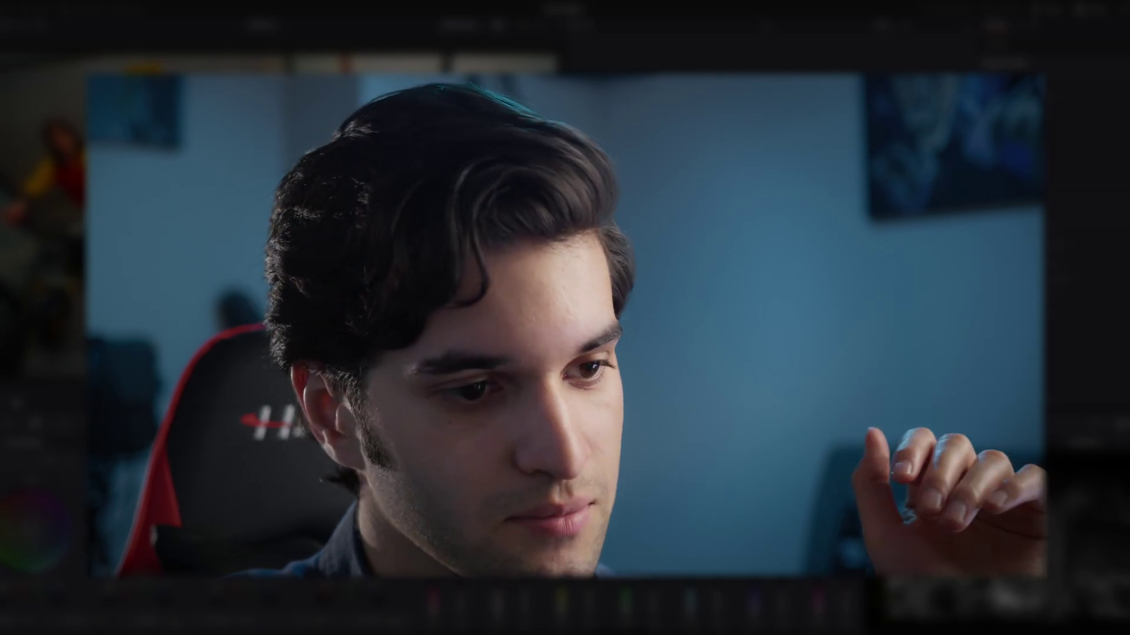
{"action": "double_click", "coordinate": [471, 439]}
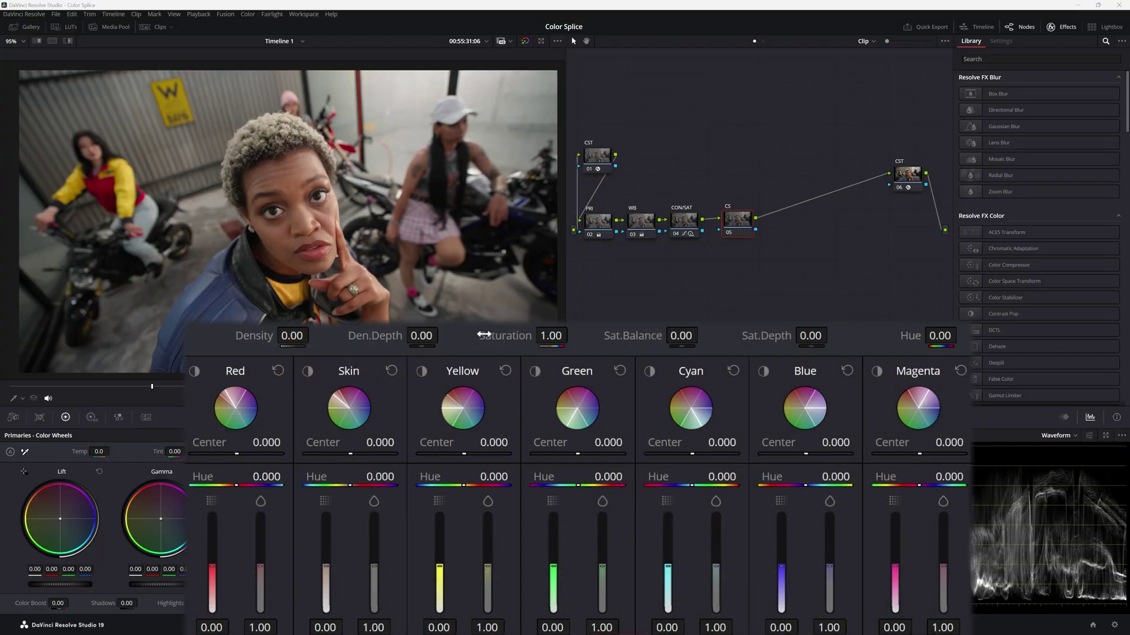
Try the Saturation Balance and Saturation Depth controls with Saturation raised to 1.62, and reset Saturation Depth.
{"action": "left_click_drag", "start_coordinate": [484, 334], "coordinate": [571, 334]}
{"action": "mouse_move", "coordinate": [694, 335]}
{"action": "left_mouse_down"}
{"action": "mouse_move", "coordinate": [676, 336]}
{"action": "mouse_move", "coordinate": [703, 335]}
{"action": "left_mouse_up"}
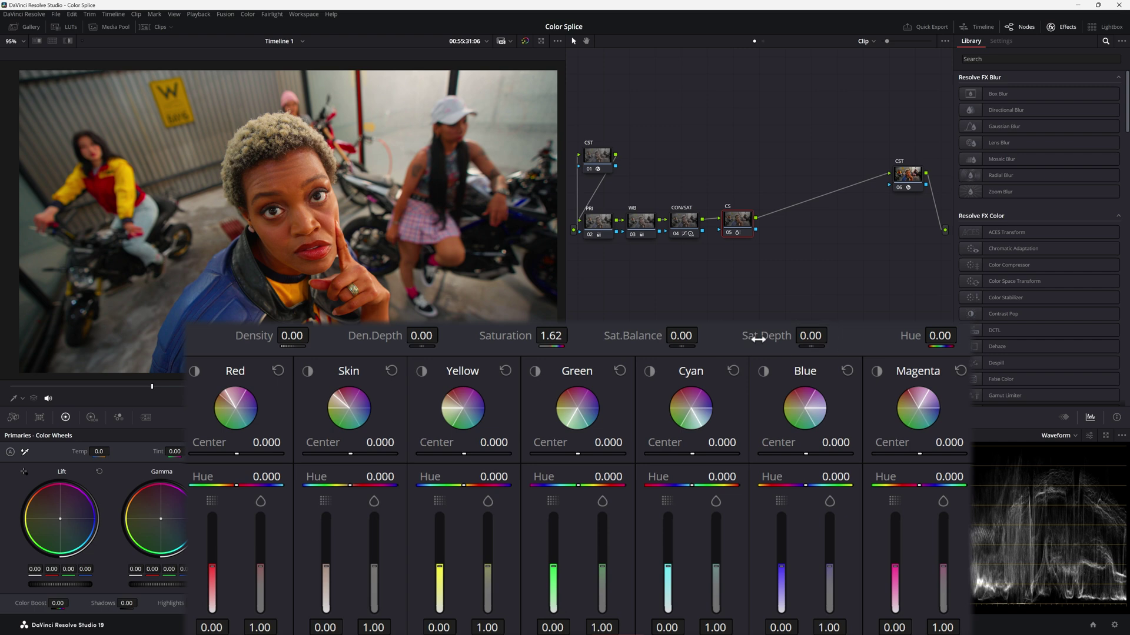
{"action": "mouse_move", "coordinate": [758, 340]}
{"action": "left_mouse_down"}
{"action": "mouse_move", "coordinate": [812, 340]}
{"action": "mouse_move", "coordinate": [740, 341]}
{"action": "left_mouse_up"}
{"action": "double_click", "coordinate": [760, 341]}
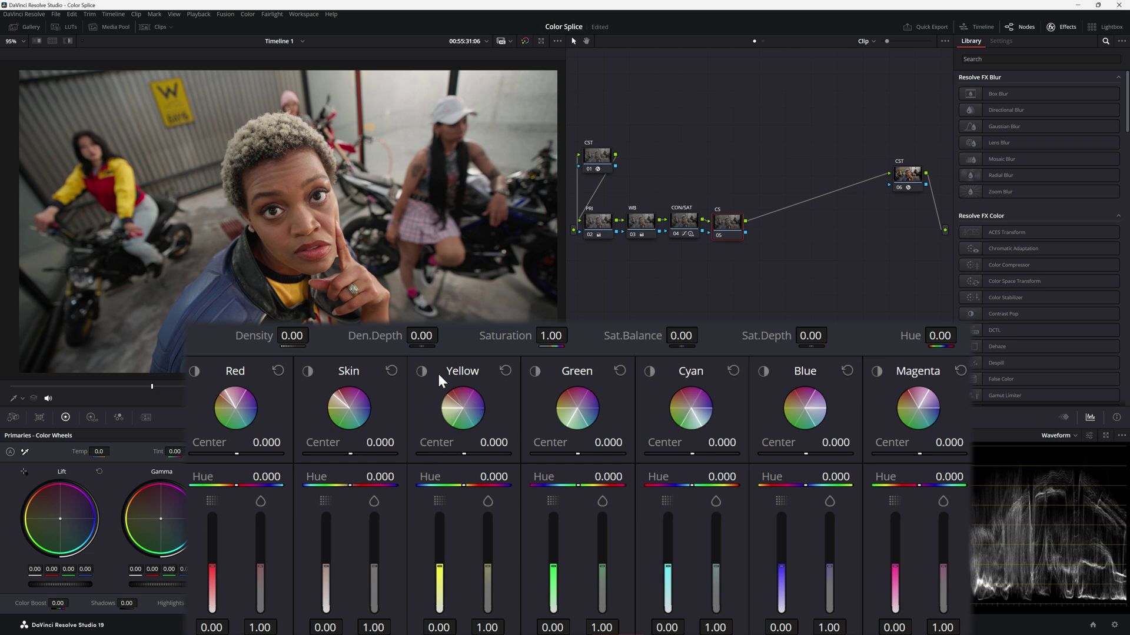
Try shifting the Yellow vector's Center and its Hue to -1.000, resetting the Yellow vector after each test.
{"action": "mouse_move", "coordinate": [463, 454]}
{"action": "left_mouse_down"}
{"action": "mouse_move", "coordinate": [485, 454]}
{"action": "mouse_move", "coordinate": [451, 454]}
{"action": "left_mouse_up"}
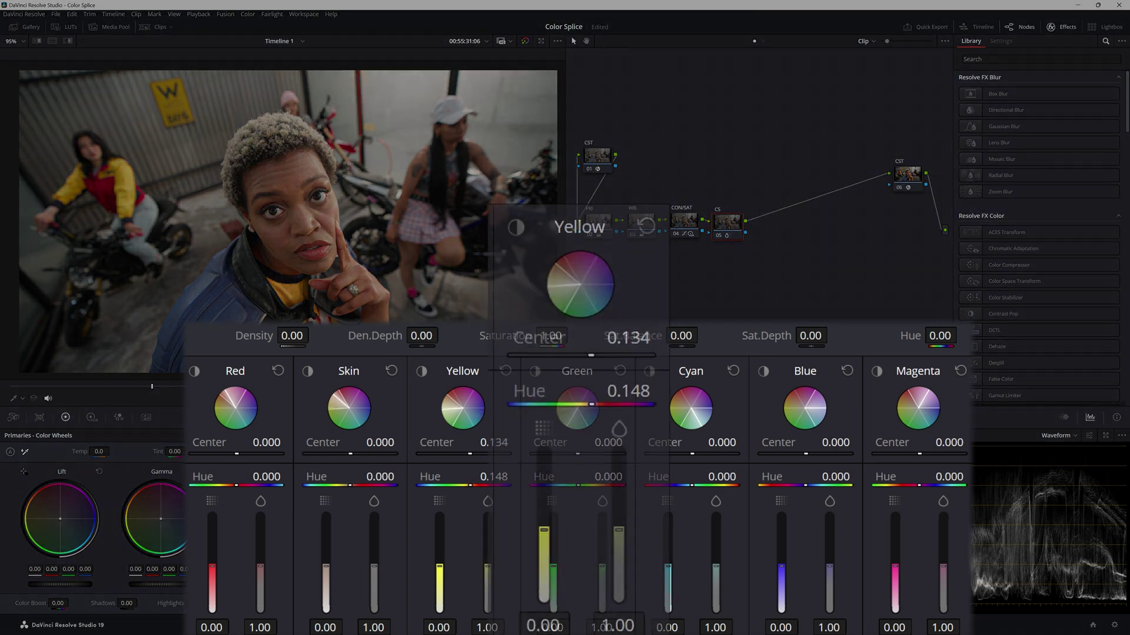
{"action": "left_click_drag", "start_coordinate": [450, 408], "coordinate": [455, 407]}
{"action": "left_click_drag", "start_coordinate": [454, 454], "coordinate": [424, 480]}
{"action": "double_click", "coordinate": [437, 445]}
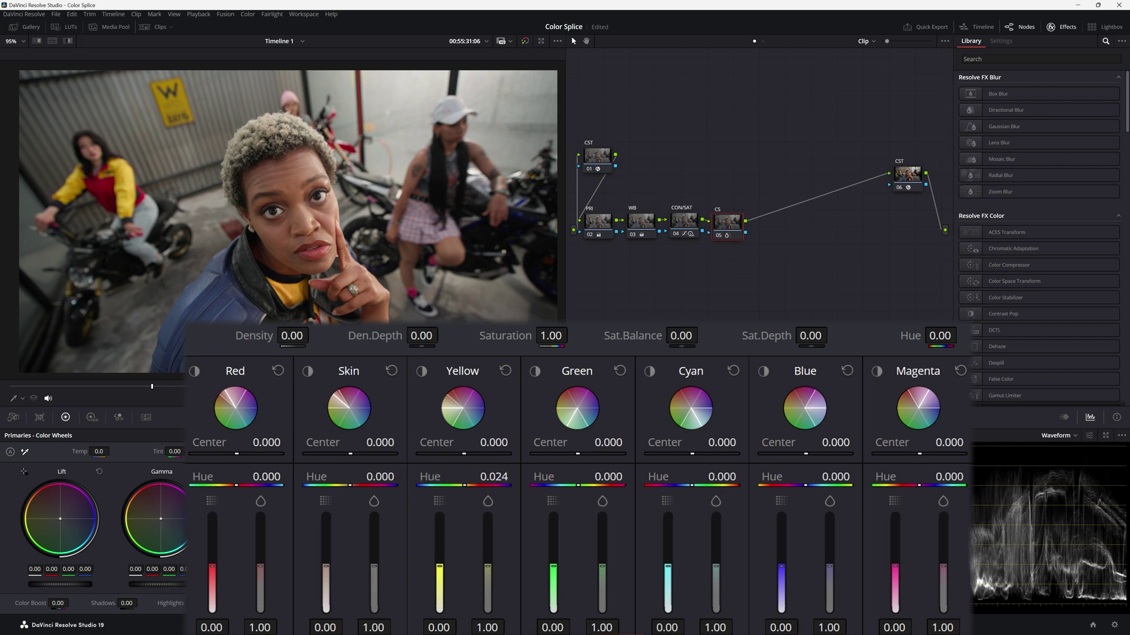
{"action": "left_click", "coordinate": [504, 370]}
{"action": "left_click_drag", "start_coordinate": [464, 483], "coordinate": [513, 471]}
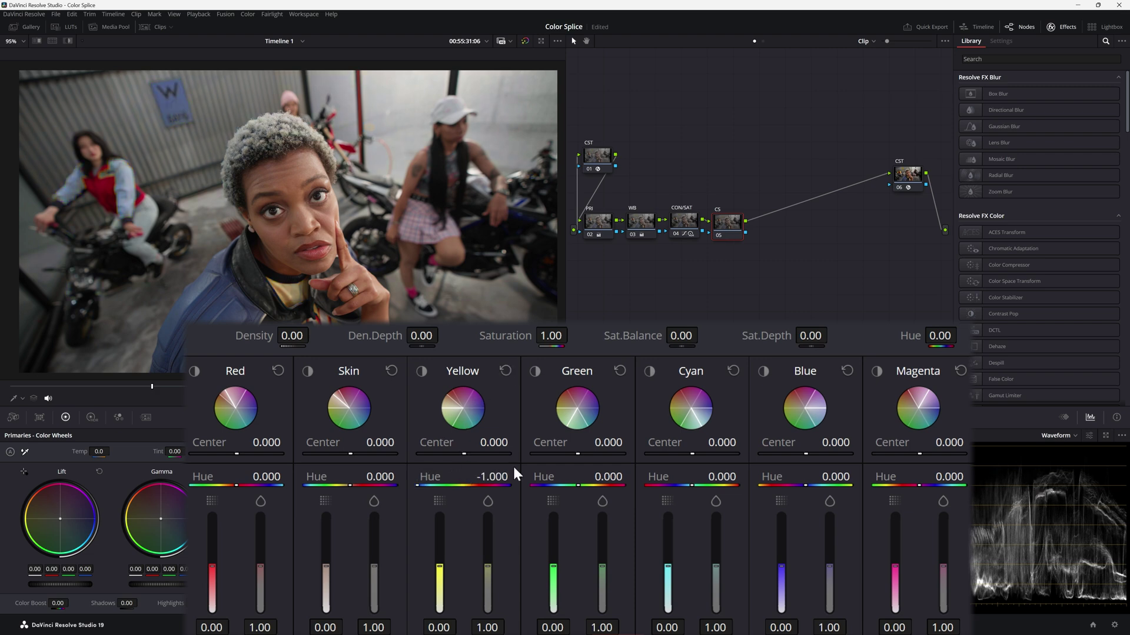
{"action": "left_click", "coordinate": [506, 371]}
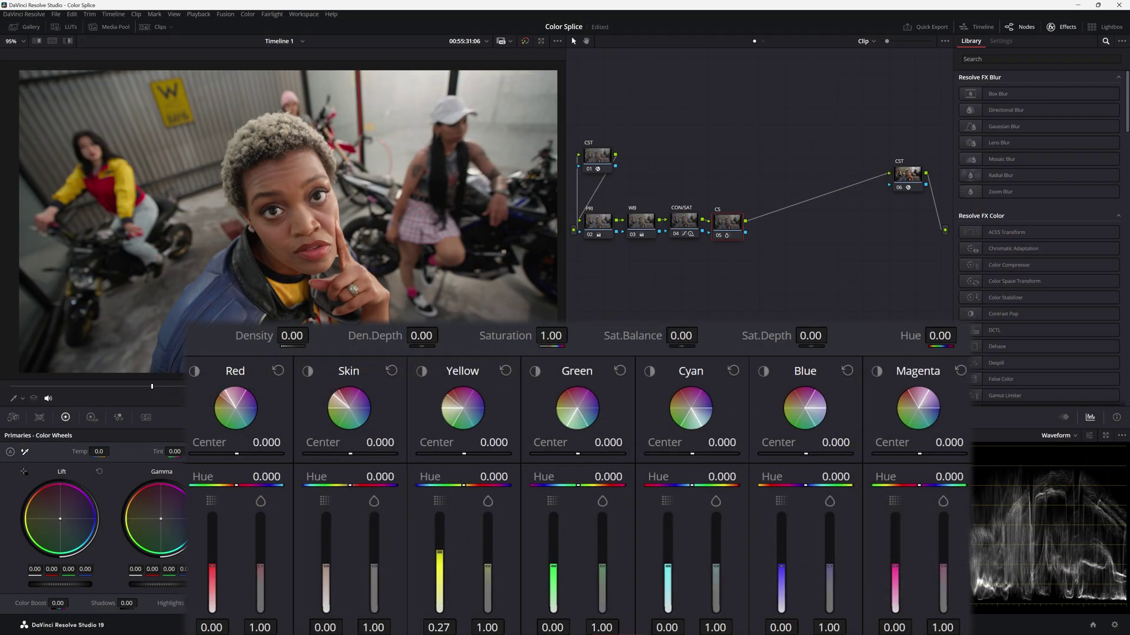
Try raising the Yellow vector's density above 0.27 and increasing its saturation.
{"action": "left_click_drag", "start_coordinate": [440, 553], "coordinate": [440, 547]}
{"action": "left_click_drag", "start_coordinate": [488, 566], "coordinate": [487, 537]}
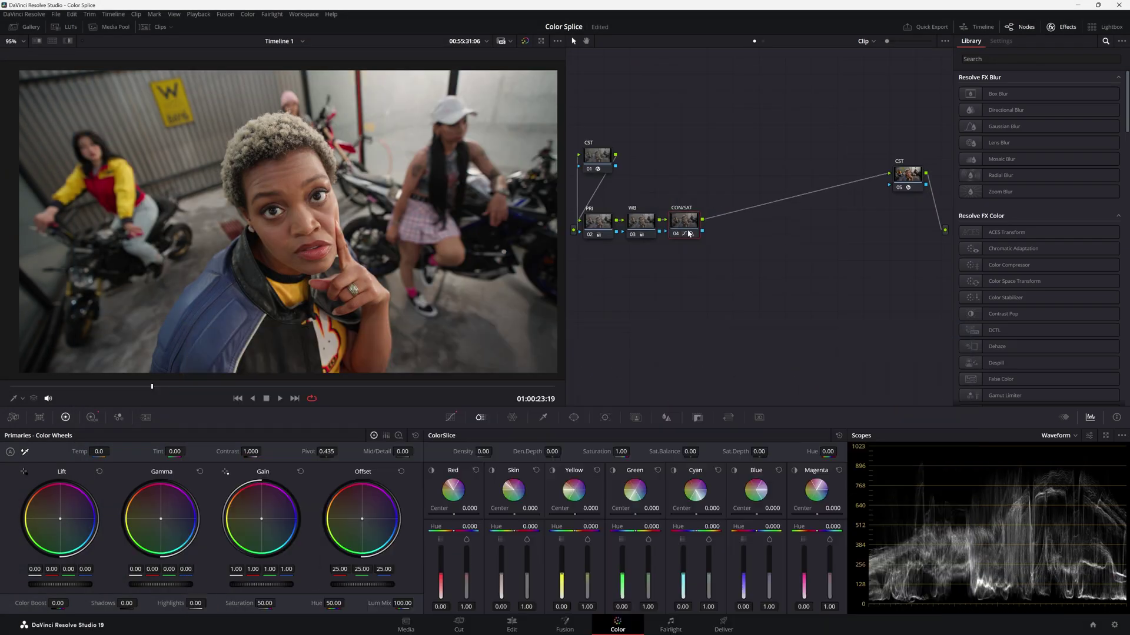
Add a serial node after CON/SAT and three more nodes in parallel with it.
{"action": "key", "text": "alt+s"}
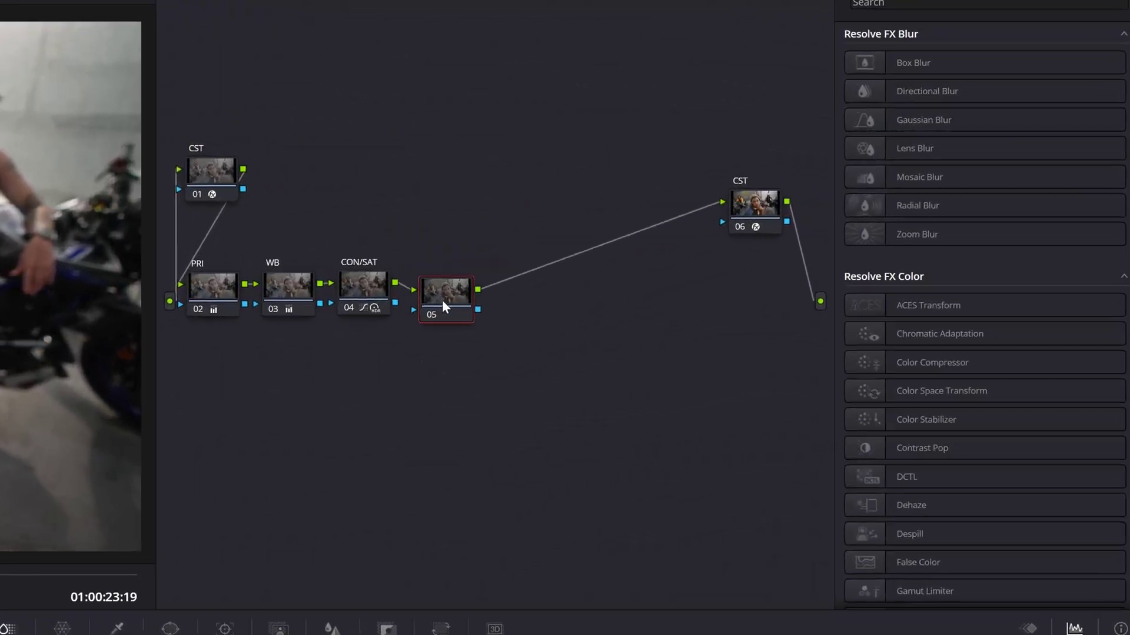
{"action": "left_click_drag", "start_coordinate": [448, 287], "coordinate": [456, 289]}
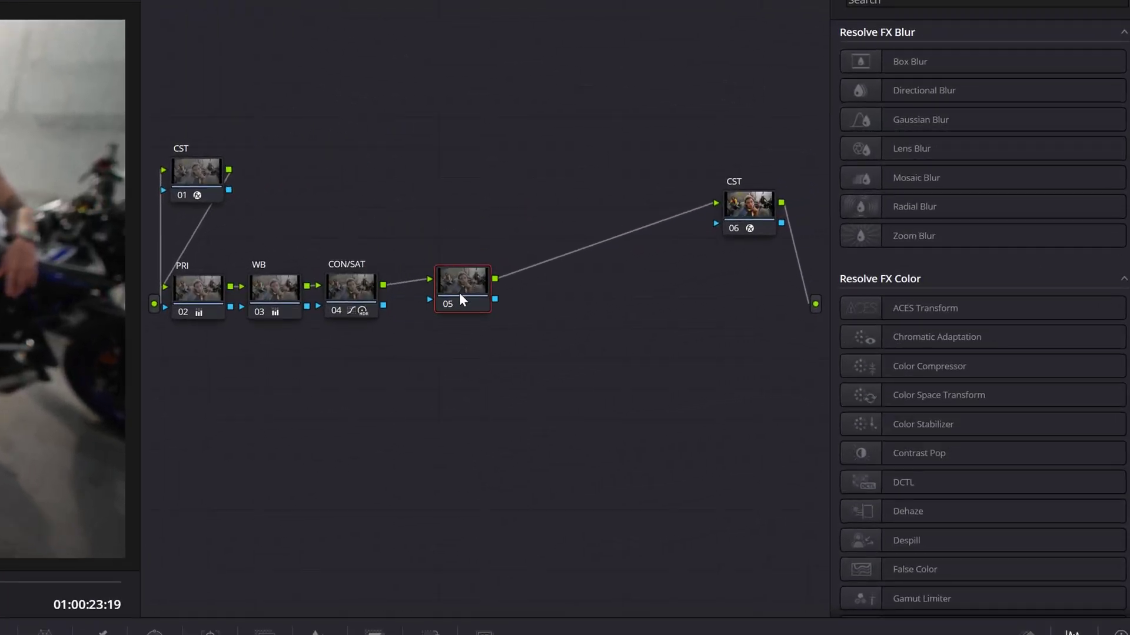
{"action": "right_click", "coordinate": [460, 295]}
{"action": "mouse_move", "coordinate": [548, 374]}
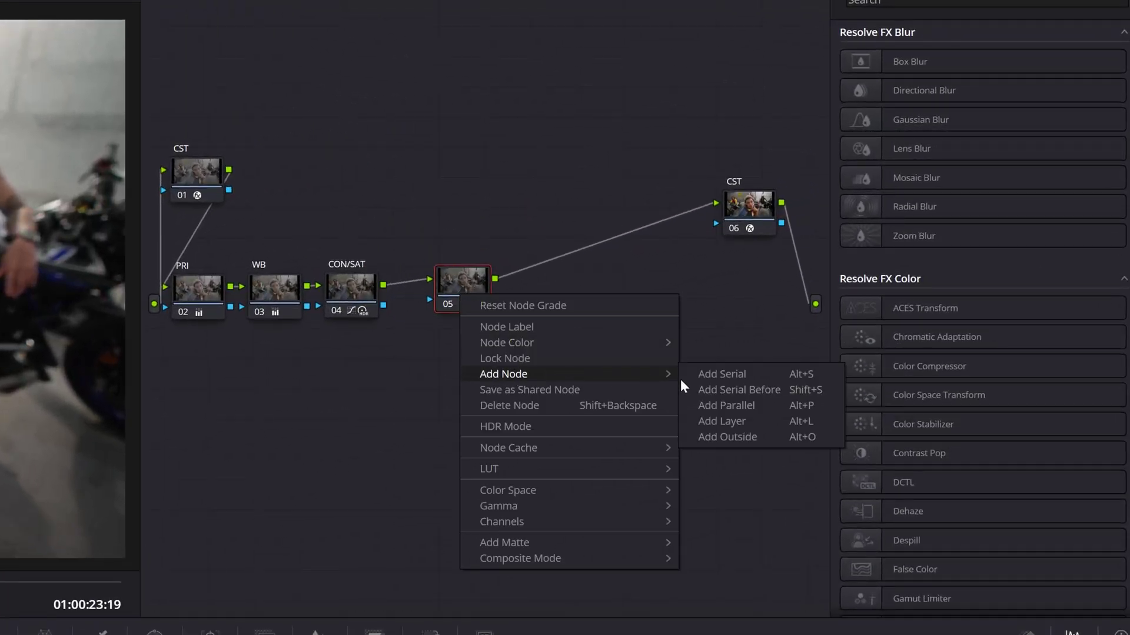
{"action": "left_click", "coordinate": [735, 405]}
{"action": "right_click", "coordinate": [463, 352]}
{"action": "mouse_move", "coordinate": [533, 430]}
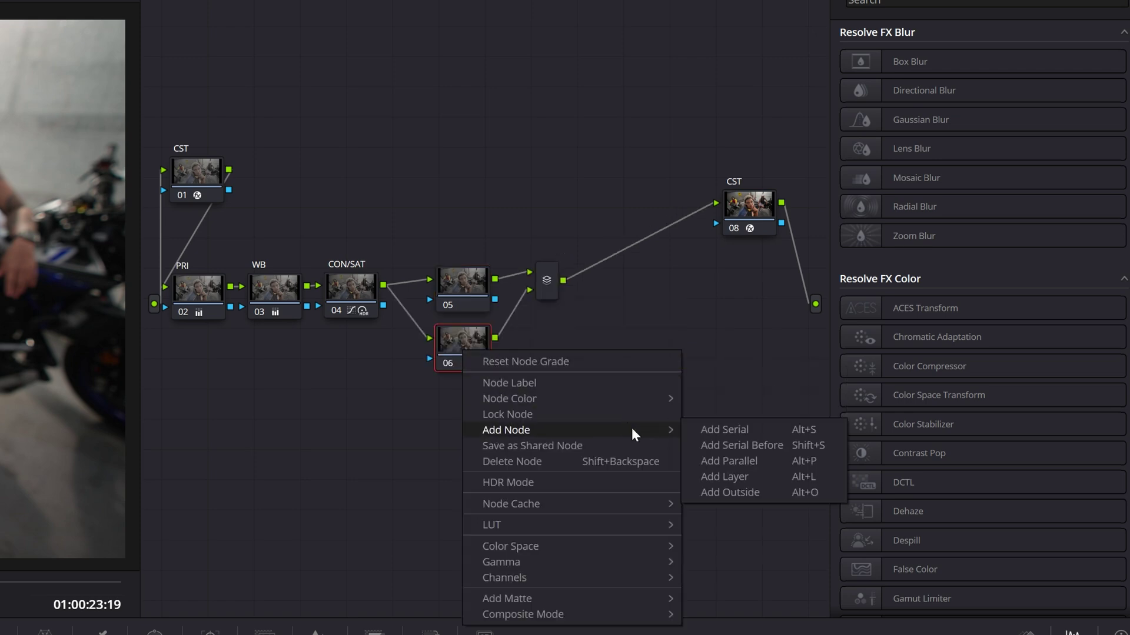
{"action": "left_click", "coordinate": [730, 461]}
{"action": "right_click", "coordinate": [462, 406]}
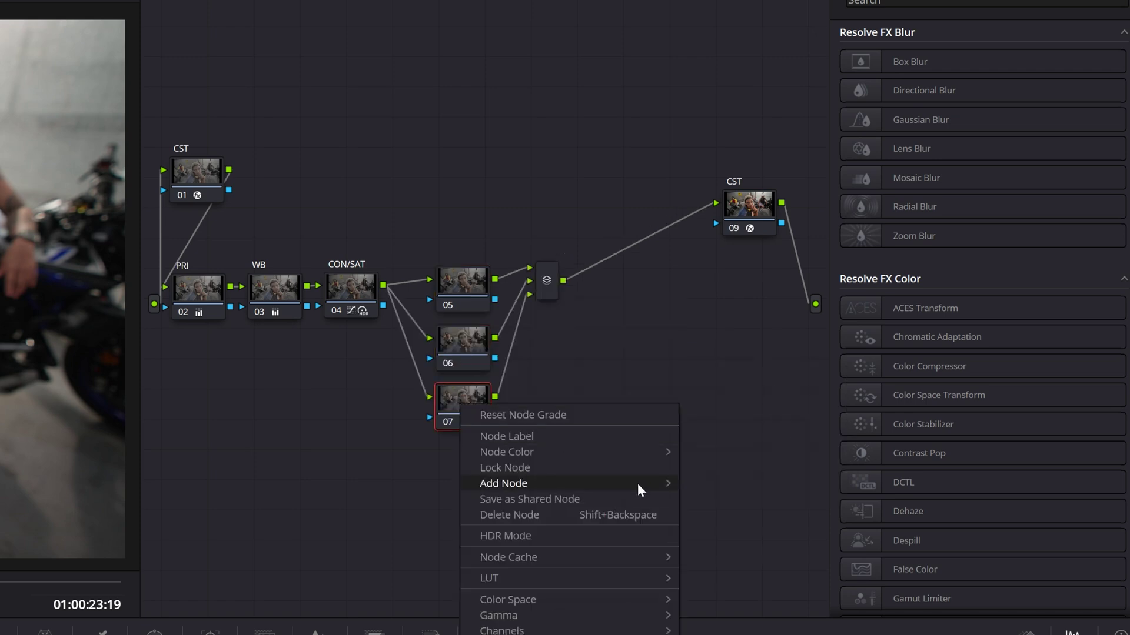
{"action": "mouse_move", "coordinate": [643, 484]}
{"action": "left_click", "coordinate": [732, 512]}
Arrange the four parallel nodes 05 to 08 in a compact column and reposition the parallel mixer beside them.
{"action": "left_click_drag", "start_coordinate": [485, 298], "coordinate": [486, 246]}
{"action": "left_click_drag", "start_coordinate": [550, 282], "coordinate": [571, 303]}
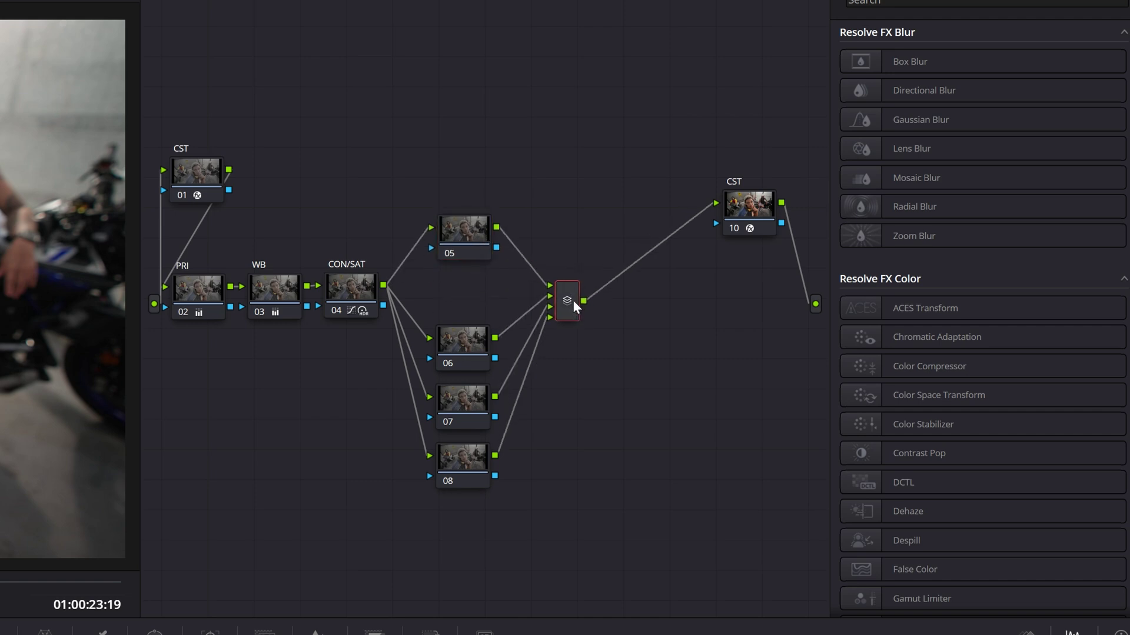
{"action": "left_click_drag", "start_coordinate": [470, 353], "coordinate": [474, 310]}
{"action": "left_click_drag", "start_coordinate": [466, 402], "coordinate": [467, 358]}
{"action": "left_click_drag", "start_coordinate": [465, 462], "coordinate": [472, 415]}
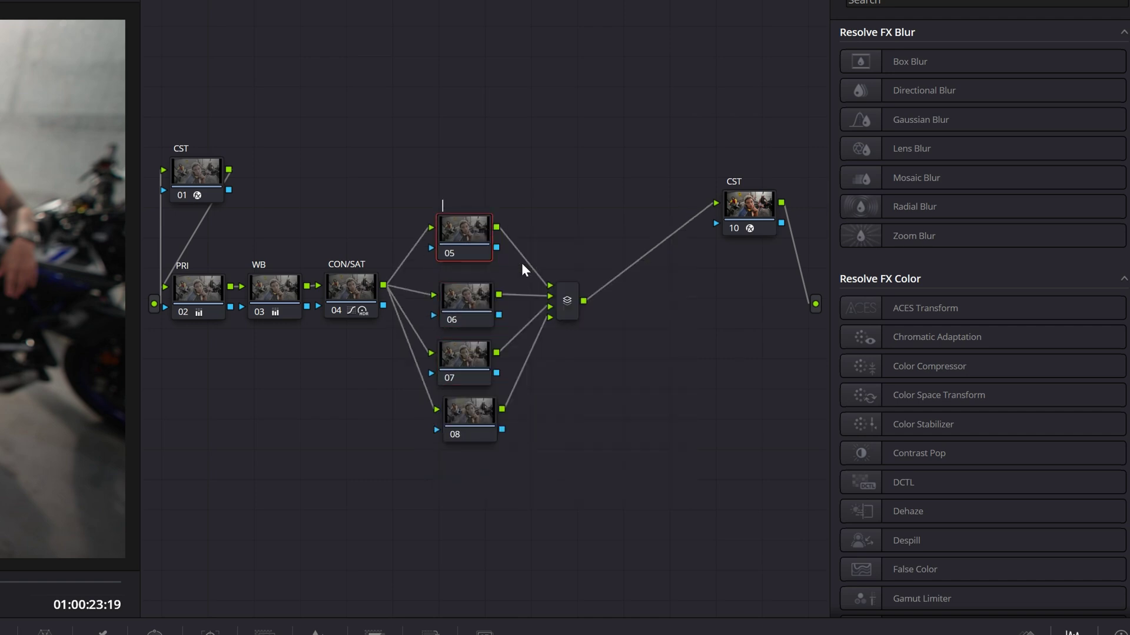
Label the four parallel nodes SKIN, YELLOW, RED and BLUE from first to last.
{"action": "type", "text": "KIN"}
{"action": "left_click", "coordinate": [445, 297]}
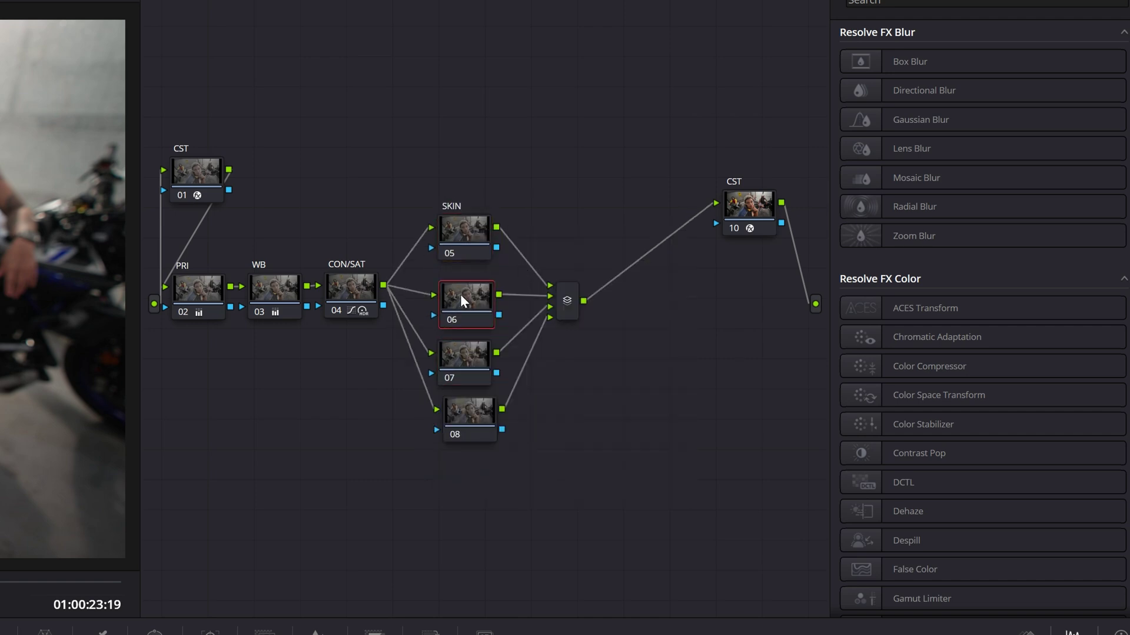
{"action": "right_click", "coordinate": [446, 297]}
{"action": "left_click", "coordinate": [497, 329]}
{"action": "type", "text": "YELLOW"}
{"action": "left_click", "coordinate": [458, 366]}
{"action": "right_click", "coordinate": [457, 366]}
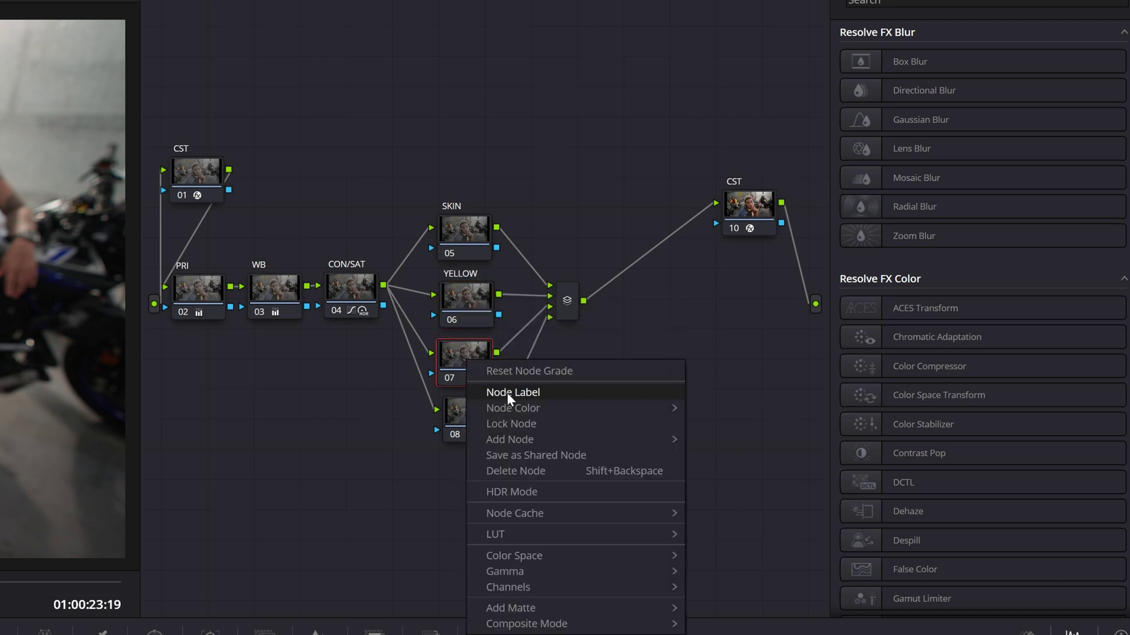
{"action": "left_click", "coordinate": [509, 400]}
{"action": "type", "text": "RED"}
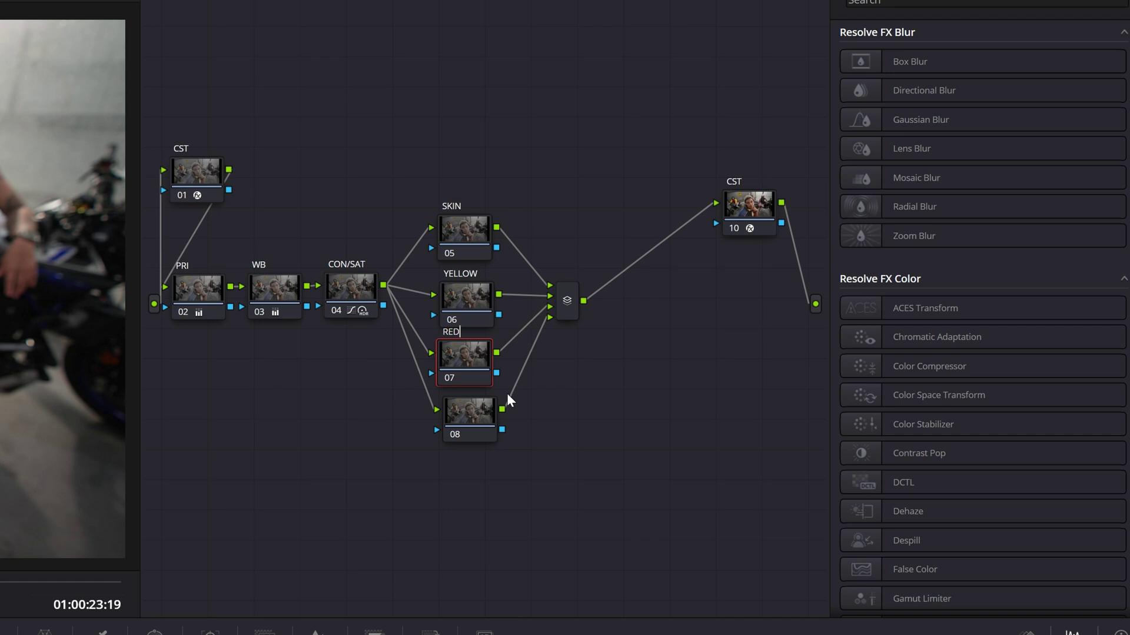
{"action": "left_click", "coordinate": [455, 420]}
{"action": "right_click", "coordinate": [446, 448]}
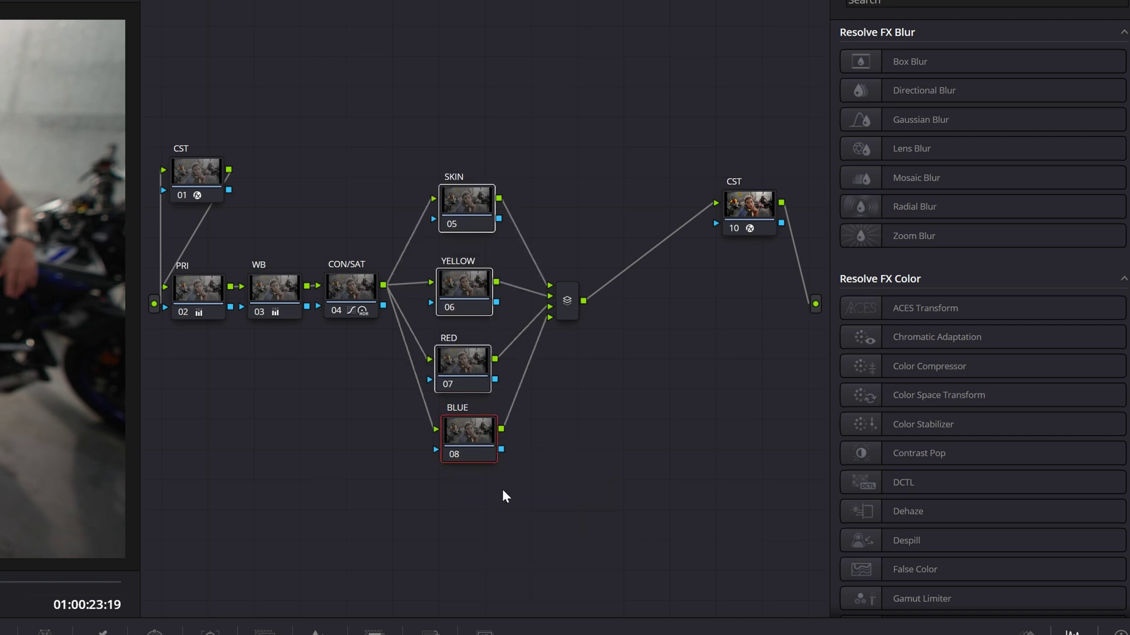
Combine the SKIN, YELLOW, RED and BLUE nodes into a compound node and align it with the CON/SAT node.
{"action": "left_click_drag", "start_coordinate": [443, 122], "coordinate": [504, 549]}
{"action": "right_click", "coordinate": [466, 207]}
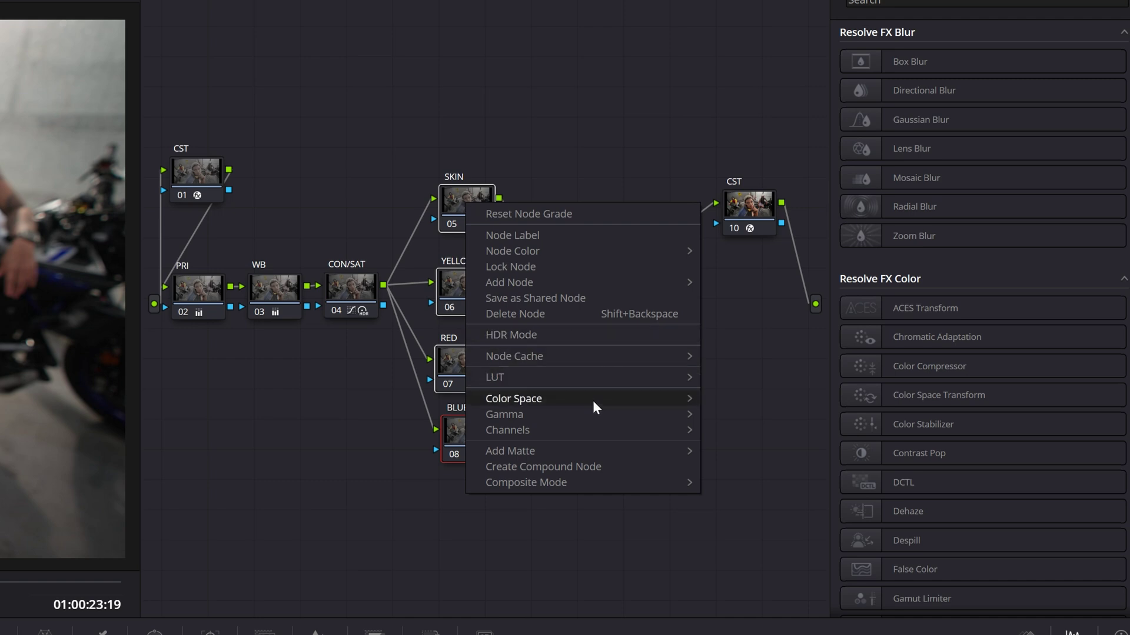
{"action": "left_click", "coordinate": [569, 467]}
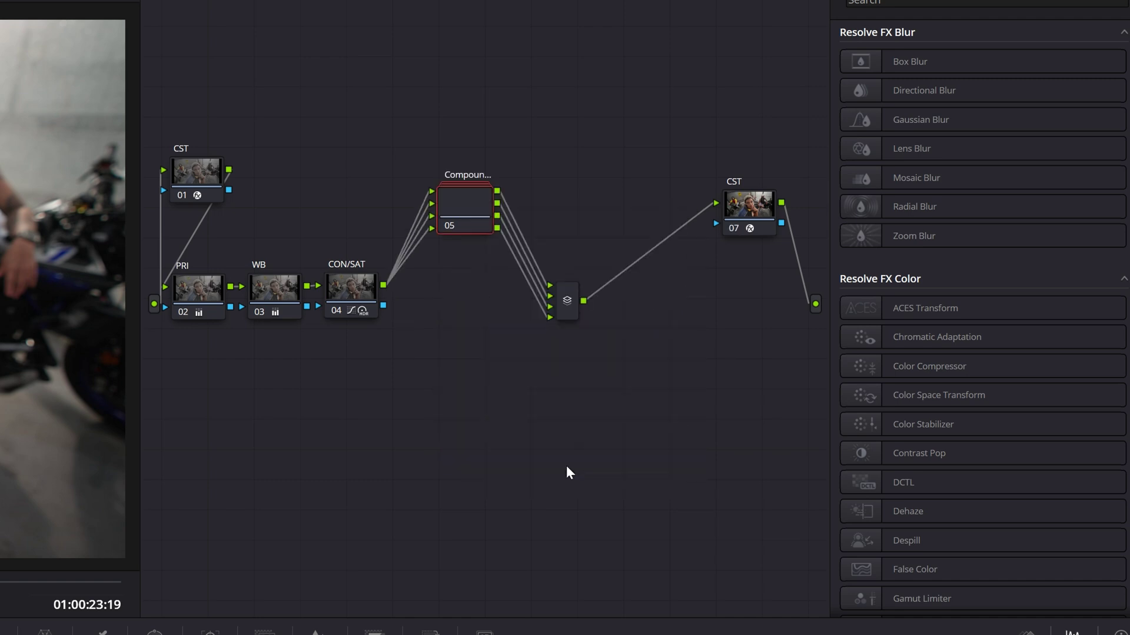
{"action": "left_click_drag", "start_coordinate": [464, 201], "coordinate": [465, 272]}
Label the compound node CS.
{"action": "right_click", "coordinate": [464, 273]}
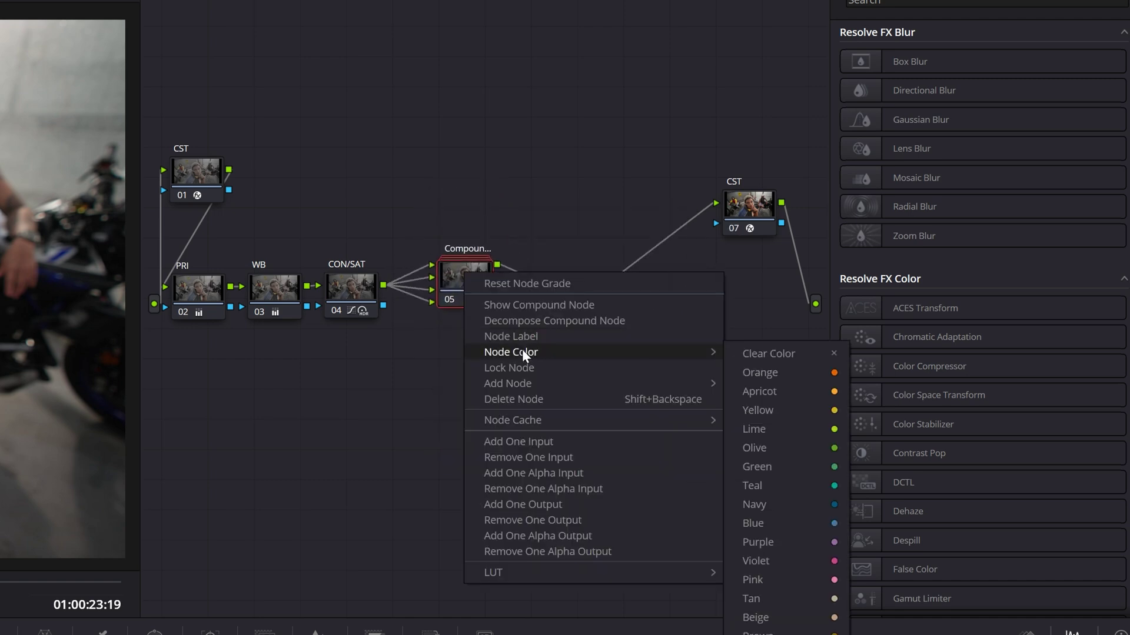
{"action": "left_click", "coordinate": [532, 338]}
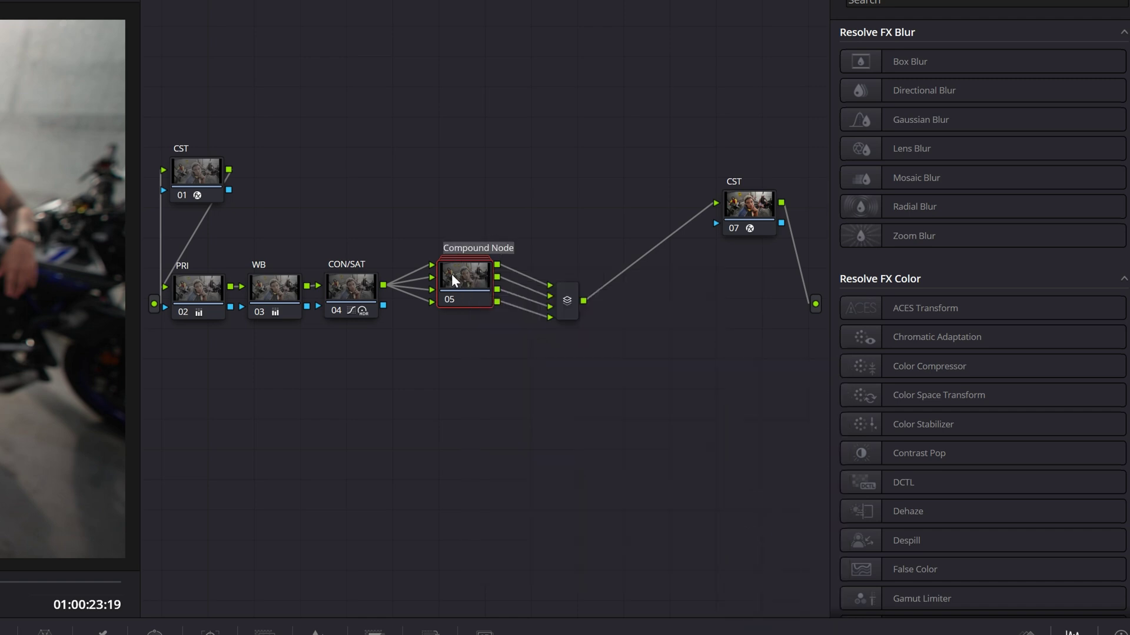
{"action": "key", "text": "BackSpace"}
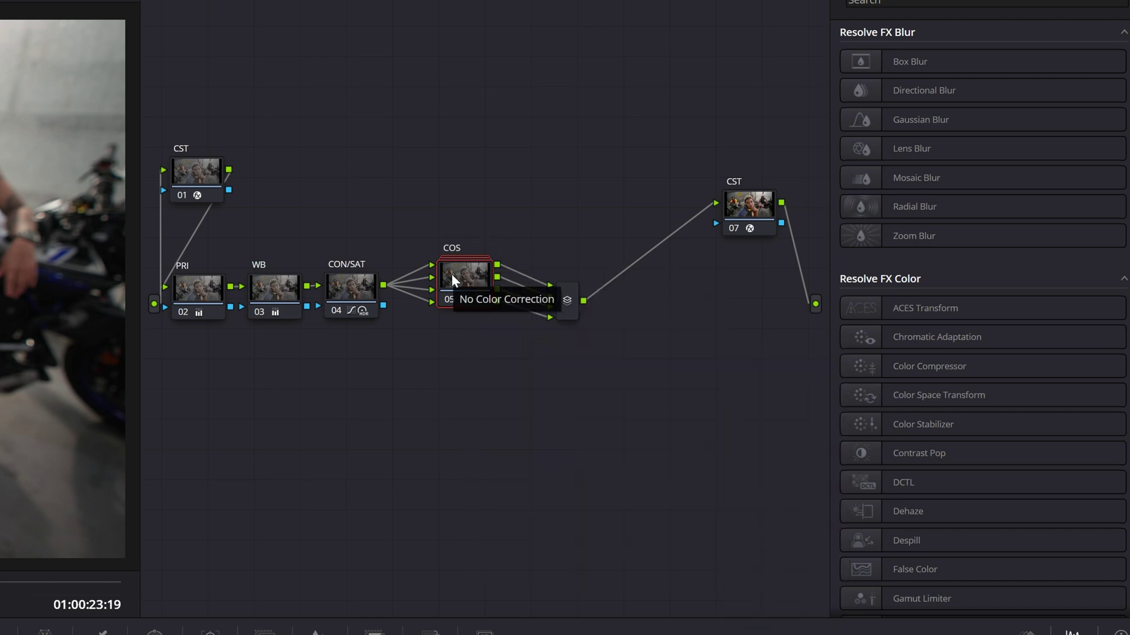
{"action": "type", "text": "CS"}
{"action": "left_click", "coordinate": [512, 464]}
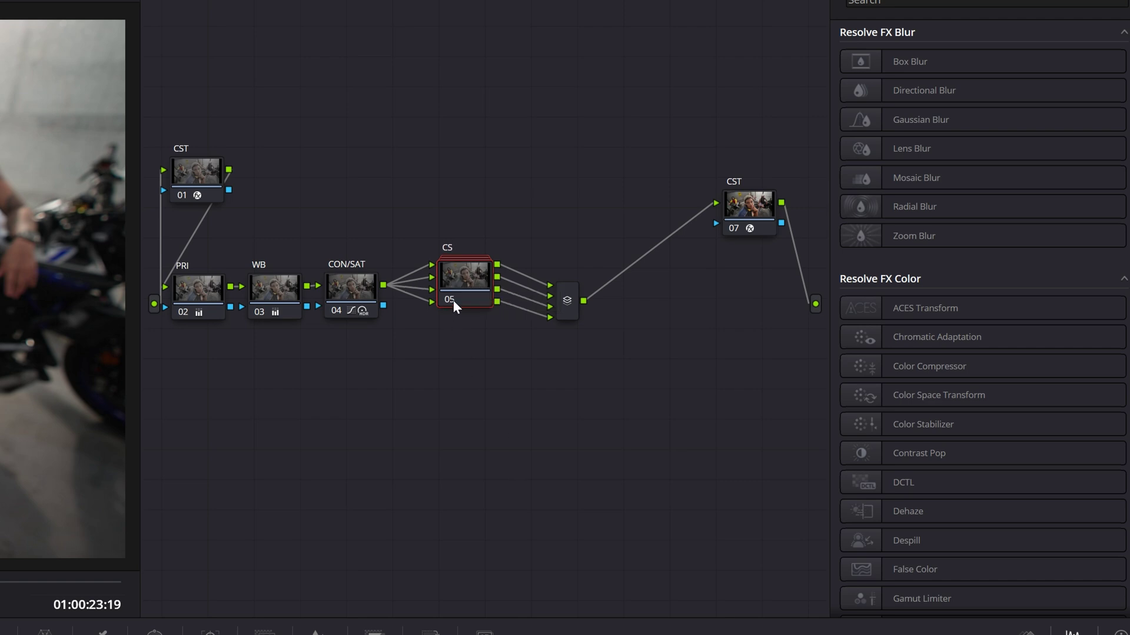
Open the CS compound node, go back to the main node graph, and re-enter it to inspect the SKIN, YELLOW, RED and BLUE nodes.
{"action": "double_click", "coordinate": [453, 300]}
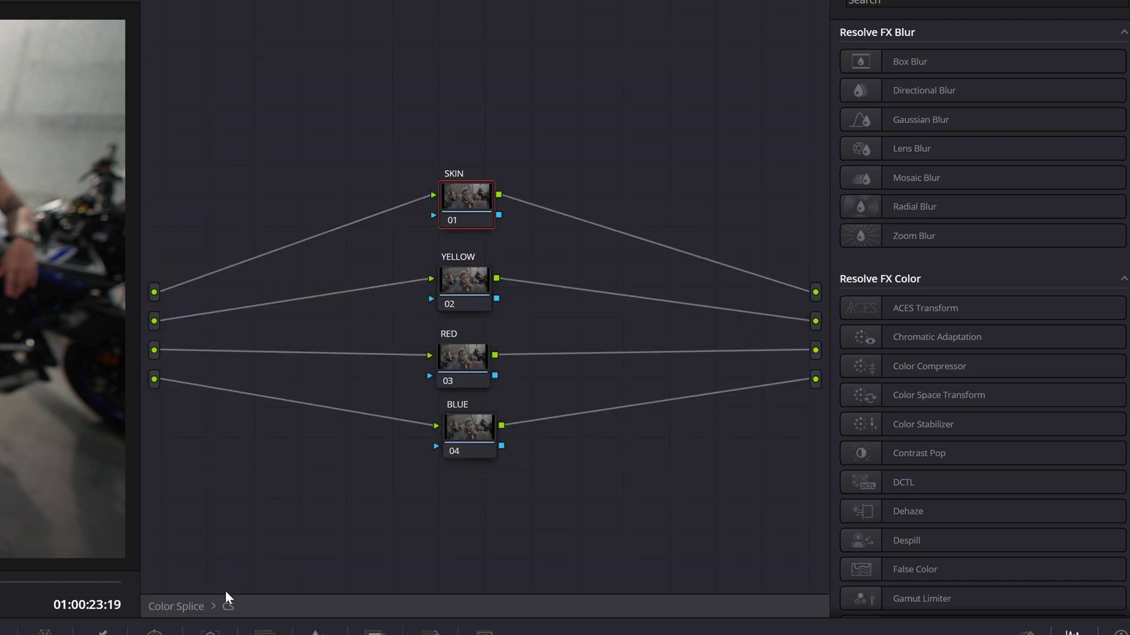
{"action": "left_click", "coordinate": [182, 610]}
{"action": "double_click", "coordinate": [458, 289]}
{"action": "double_click", "coordinate": [611, 369]}
{"action": "double_click", "coordinate": [475, 290]}
{"action": "double_click", "coordinate": [233, 609]}
{"action": "double_click", "coordinate": [479, 292]}
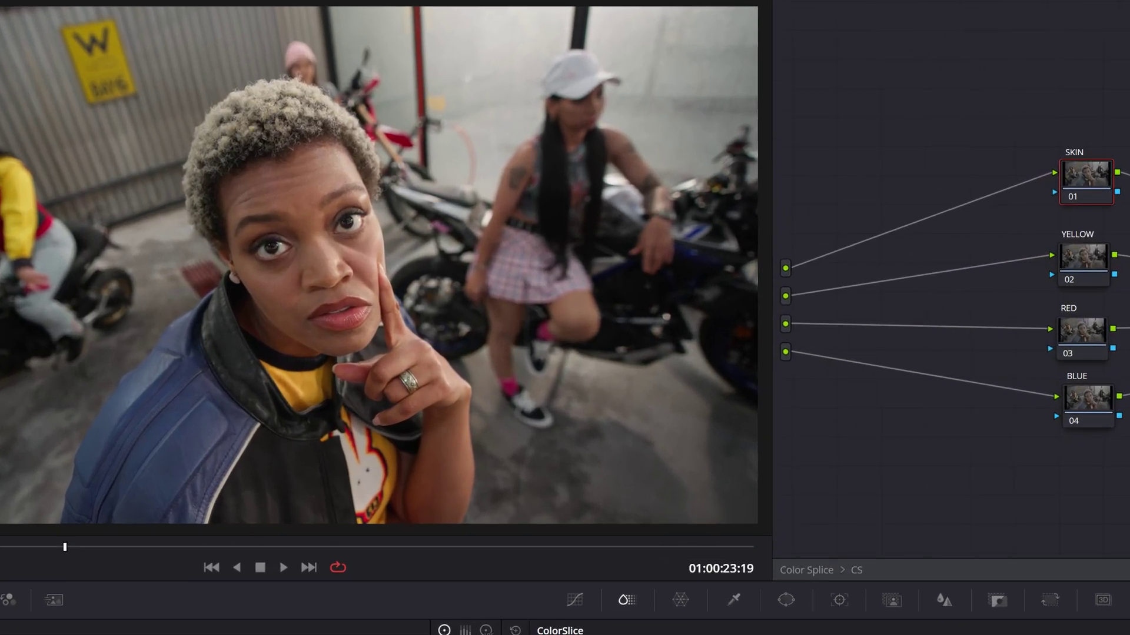
On the SKIN node, set the ColorSlice skin saturation to 1.21 and density to 0.17, checking the affected area with the skin highlight.
{"action": "left_click_drag", "start_coordinate": [426, 573], "coordinate": [426, 565]}
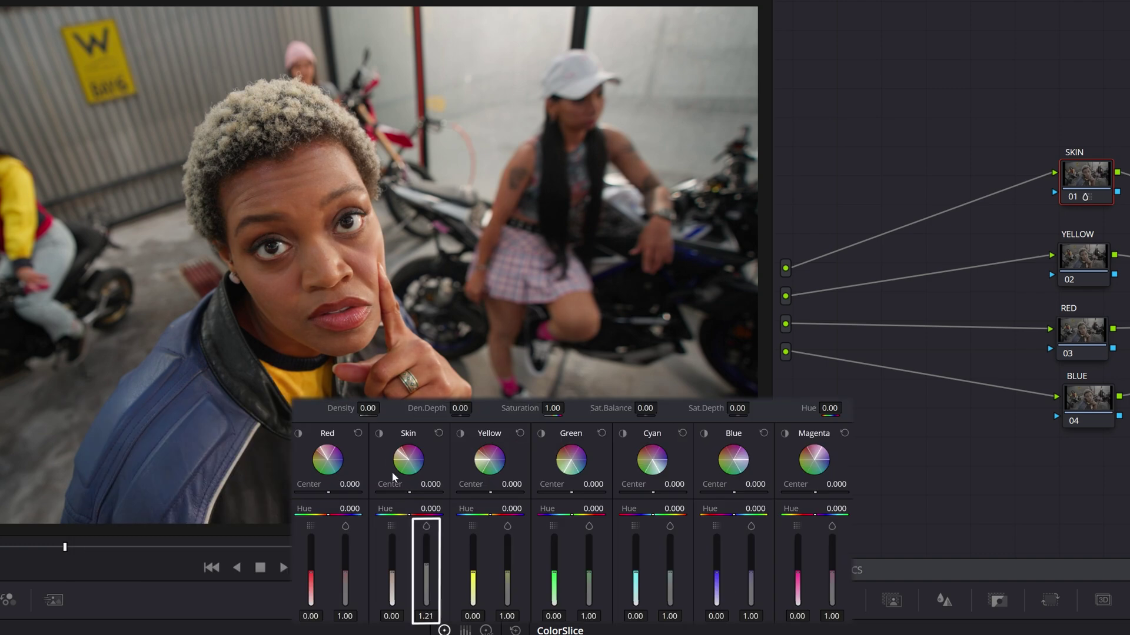
{"action": "left_click", "coordinate": [379, 435]}
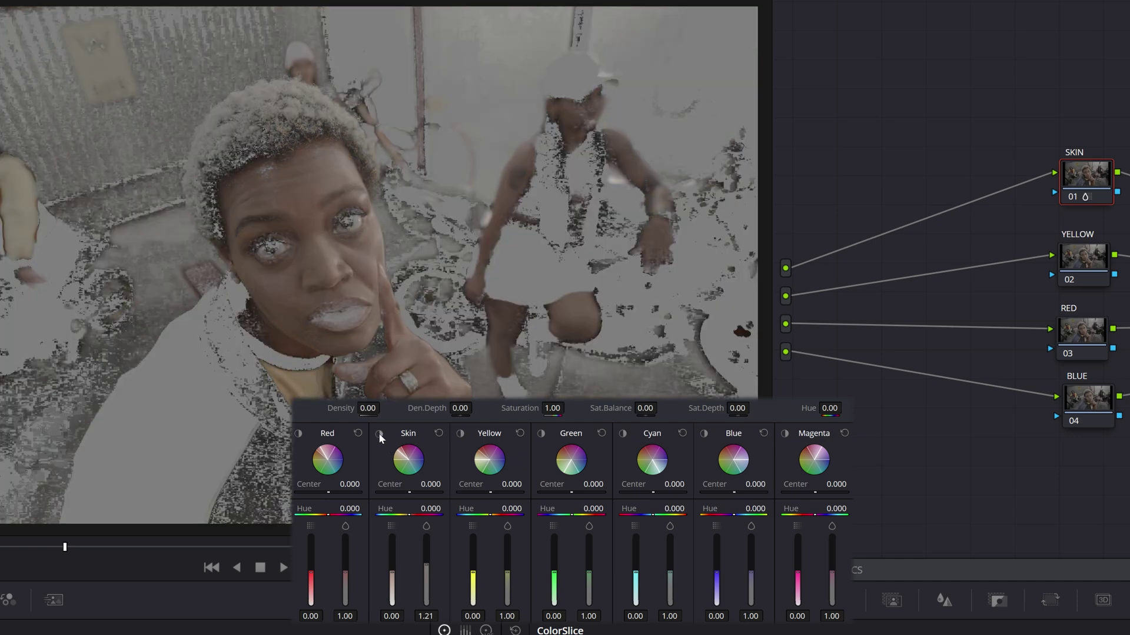
{"action": "left_click", "coordinate": [379, 434]}
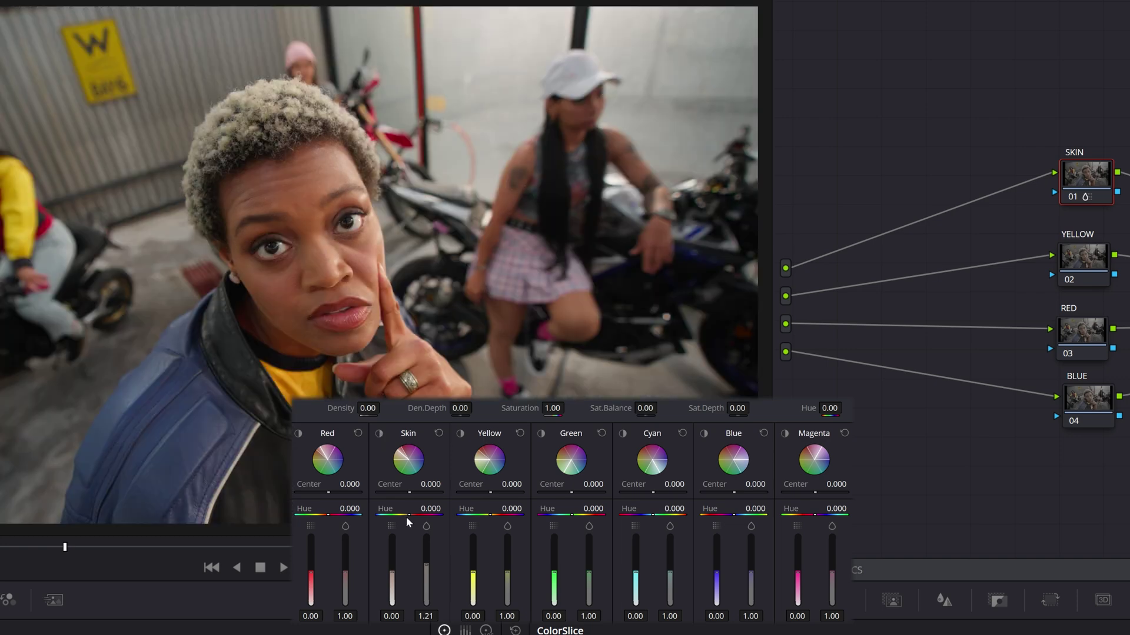
{"action": "left_click_drag", "start_coordinate": [392, 574], "coordinate": [392, 566]}
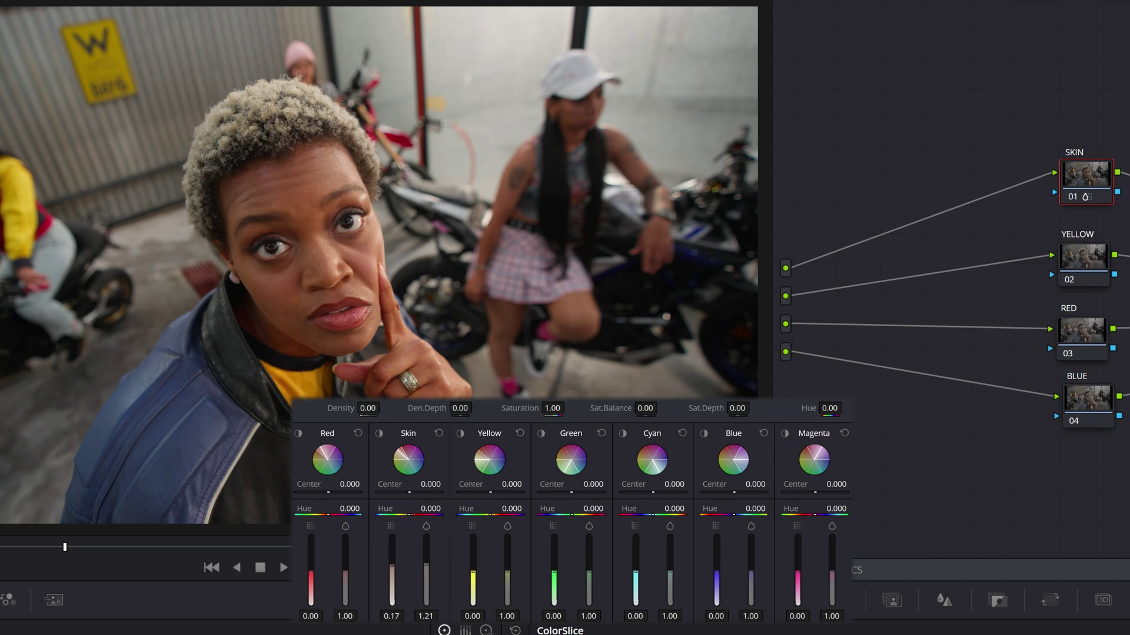
On the YELLOW node, adjust the ColorSlice yellow hue, density and saturation.
{"action": "left_click", "coordinate": [1086, 262]}
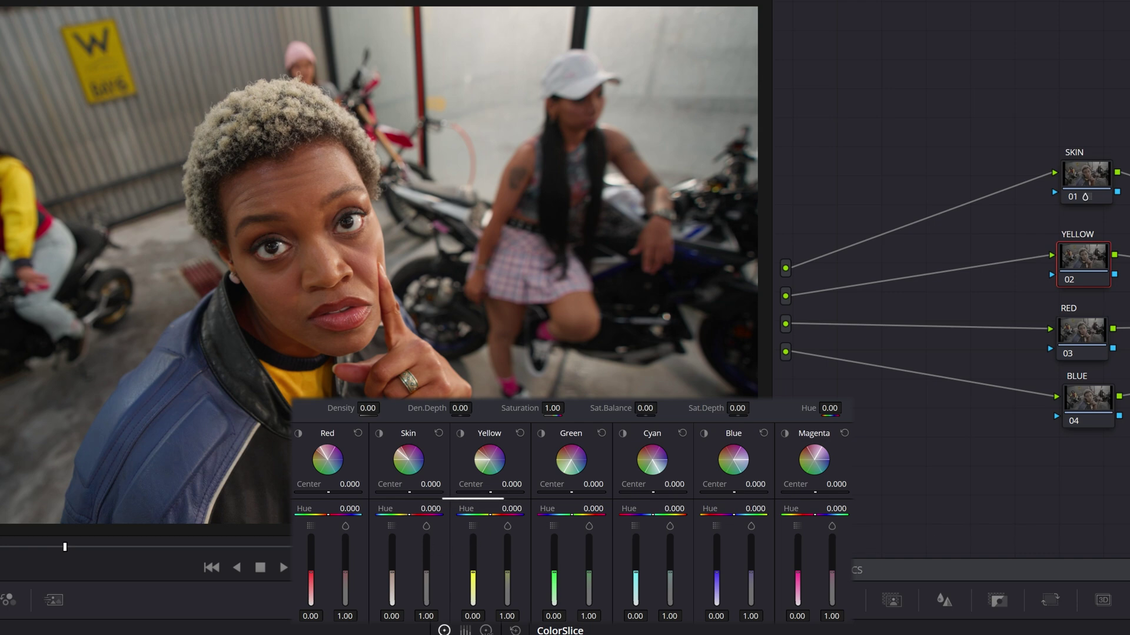
{"action": "mouse_move", "coordinate": [488, 510]}
{"action": "left_mouse_down"}
{"action": "mouse_move", "coordinate": [475, 515]}
{"action": "mouse_move", "coordinate": [488, 514]}
{"action": "left_mouse_up"}
{"action": "left_click_drag", "start_coordinate": [473, 573], "coordinate": [507, 580]}
Lower the ColorSlice red saturation on the RED node and adjust the blue saturation on the BLUE node.
{"action": "left_click", "coordinate": [1090, 337]}
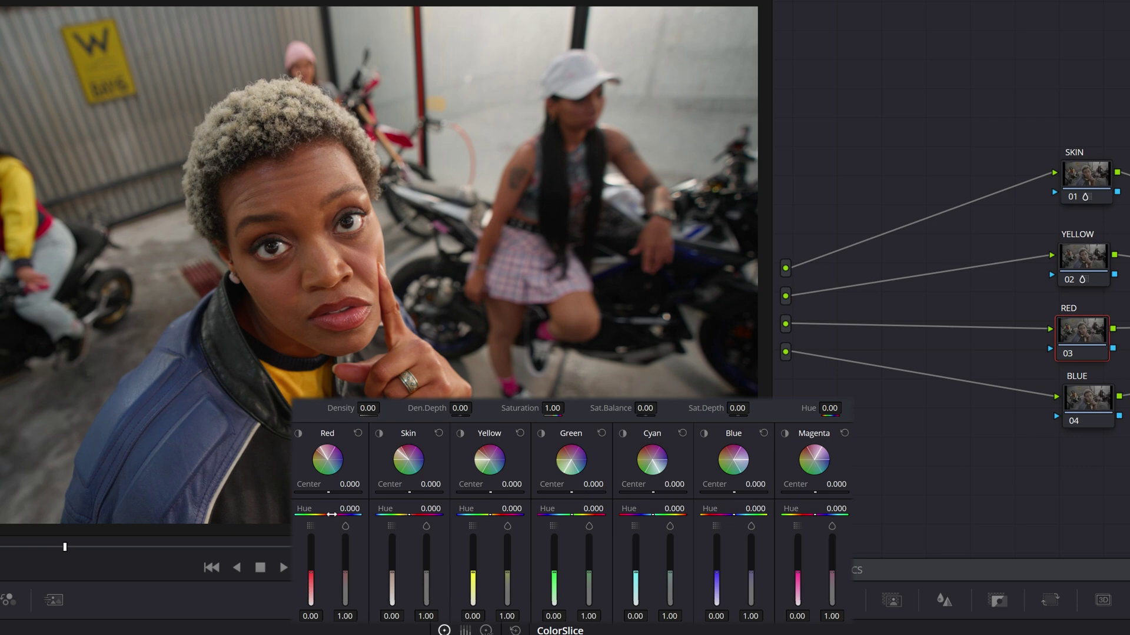
{"action": "left_click_drag", "start_coordinate": [346, 570], "coordinate": [346, 583]}
{"action": "key", "text": "shift+apostrophe"}
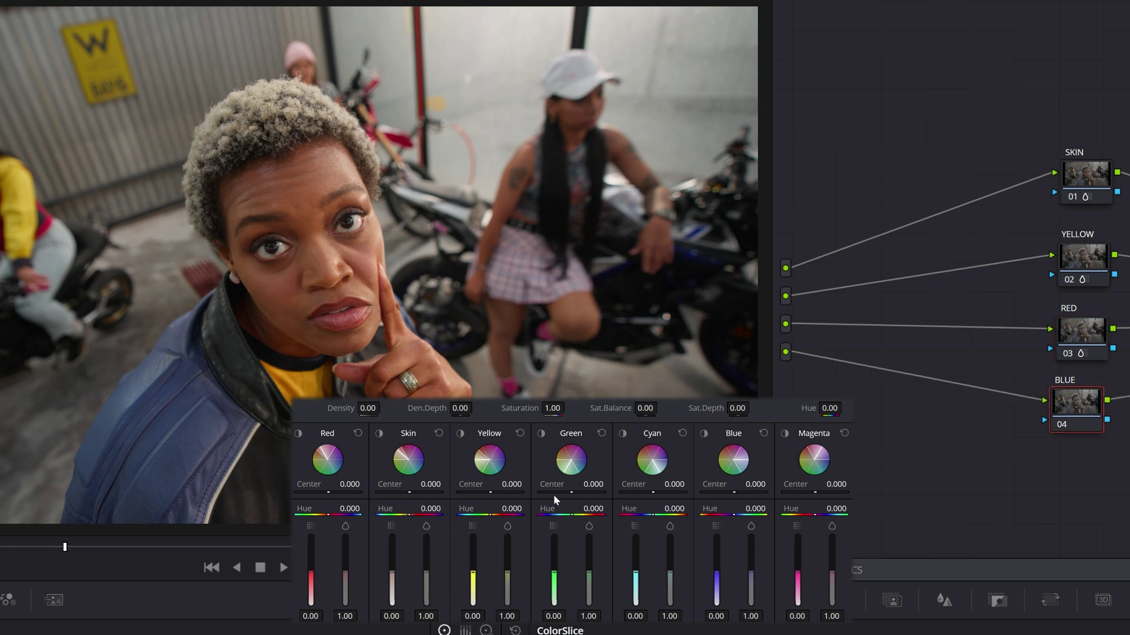
{"action": "left_click_drag", "start_coordinate": [751, 537], "coordinate": [742, 515]}
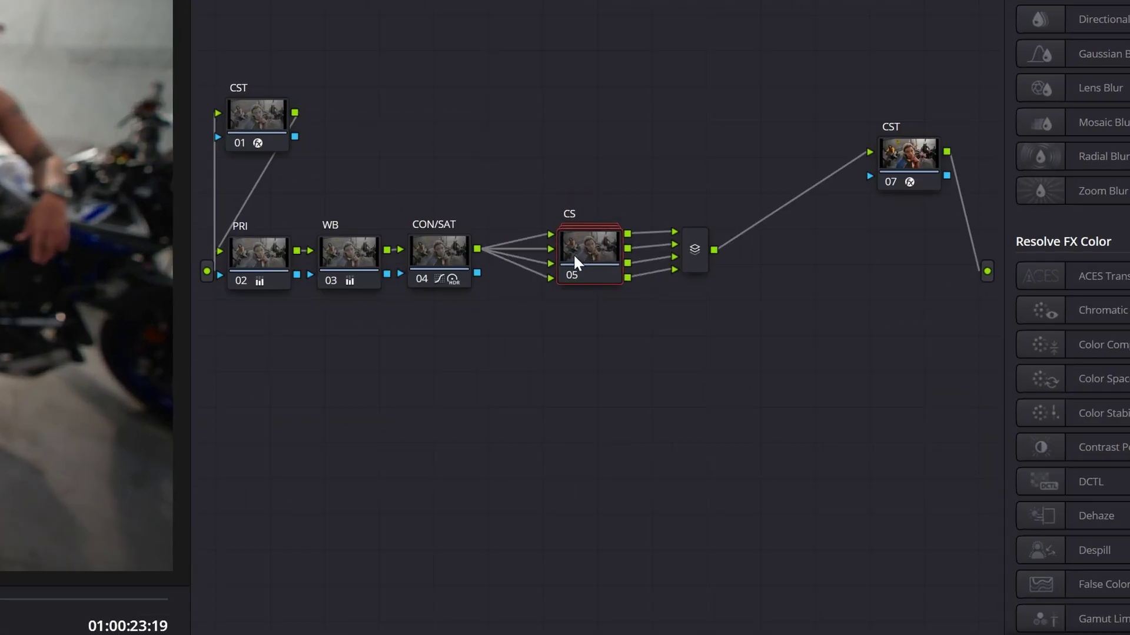
Line up the CON/SAT node, the CS compound node and the parallel mixer in one row of the main node graph.
{"action": "left_click_drag", "start_coordinate": [574, 255], "coordinate": [606, 254]}
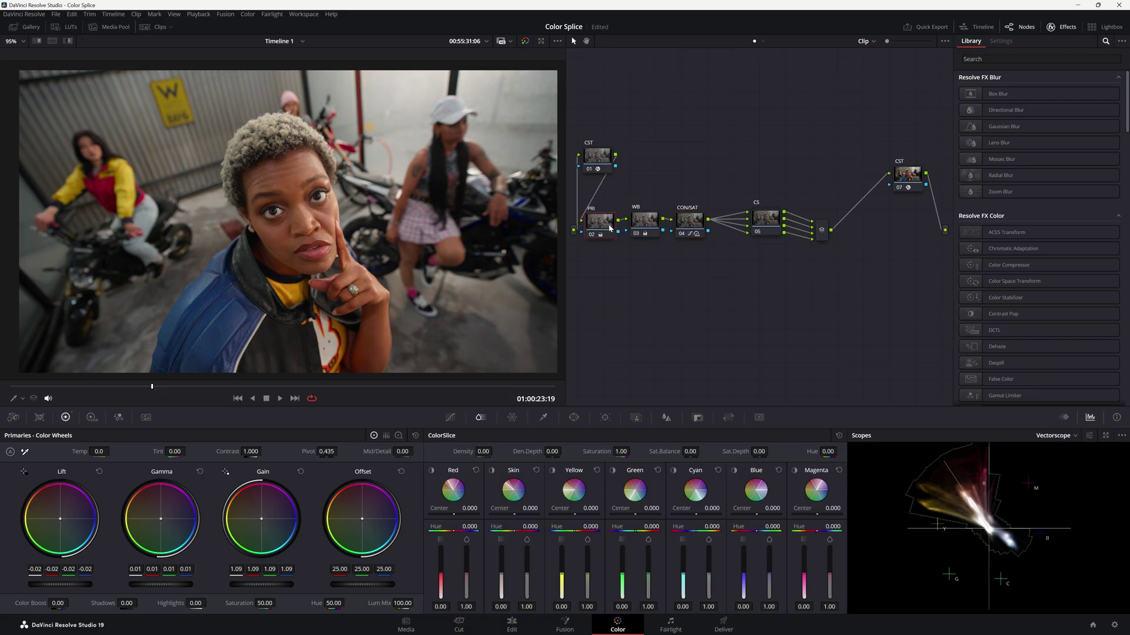
{"action": "left_click", "coordinate": [347, 267]}
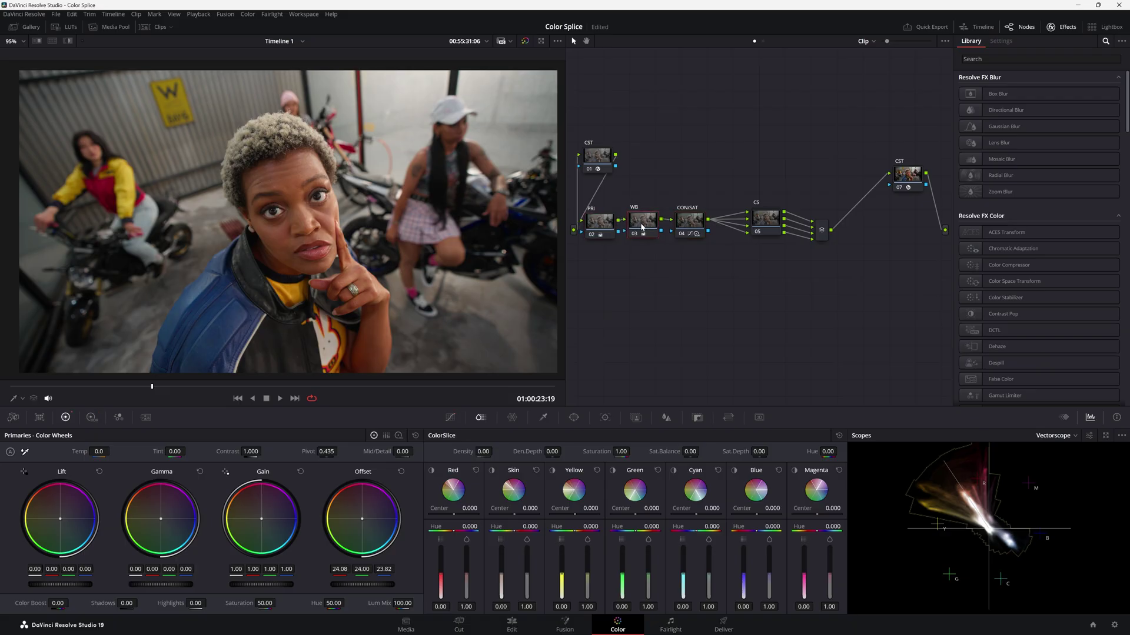
{"action": "left_click_drag", "start_coordinate": [704, 227], "coordinate": [823, 220]}
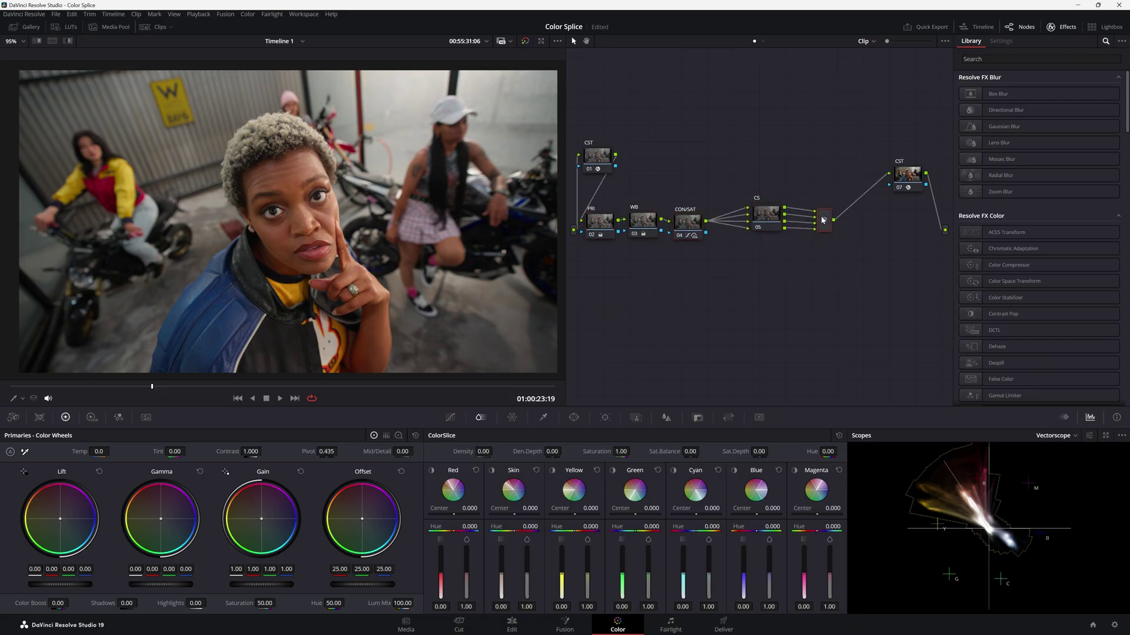
Go to the finished grade's clip and toggle its SKIN, RED, YELLOW and BLUE nodes off and on to compare the image.
{"action": "left_click", "coordinate": [512, 624]}
{"action": "left_click_drag", "start_coordinate": [452, 339], "coordinate": [409, 340]}
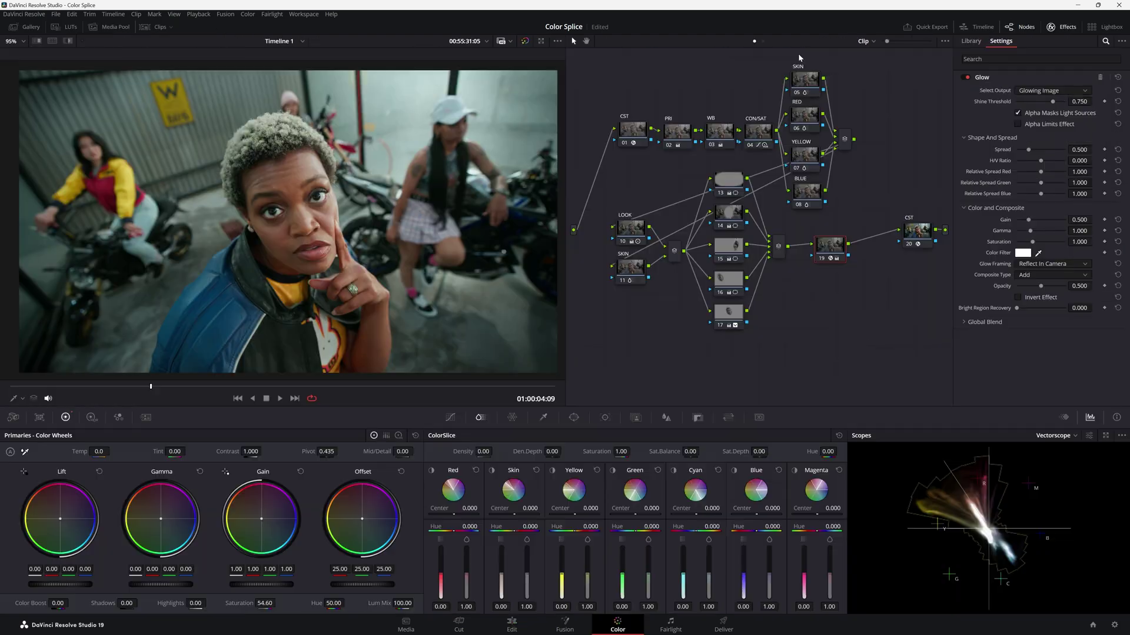
{"action": "left_click_drag", "start_coordinate": [799, 57], "coordinate": [810, 199]}
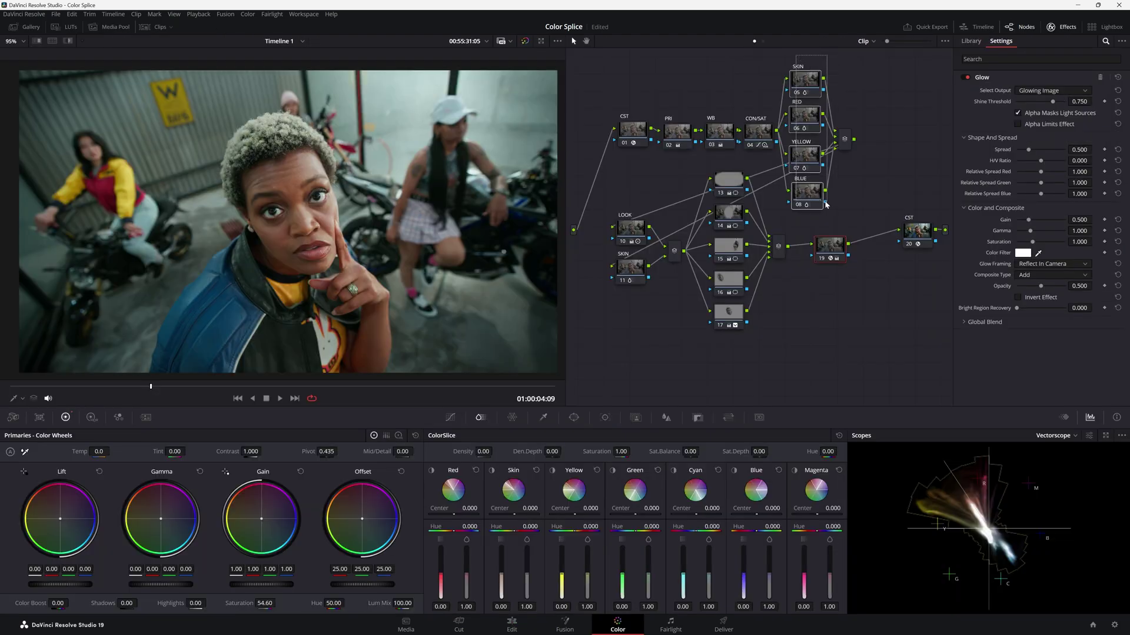
{"action": "key", "text": "ctrl+d"}
{"action": "key", "text": "ctrl+d"}
{"action": "key", "text": "ctrl+d"}
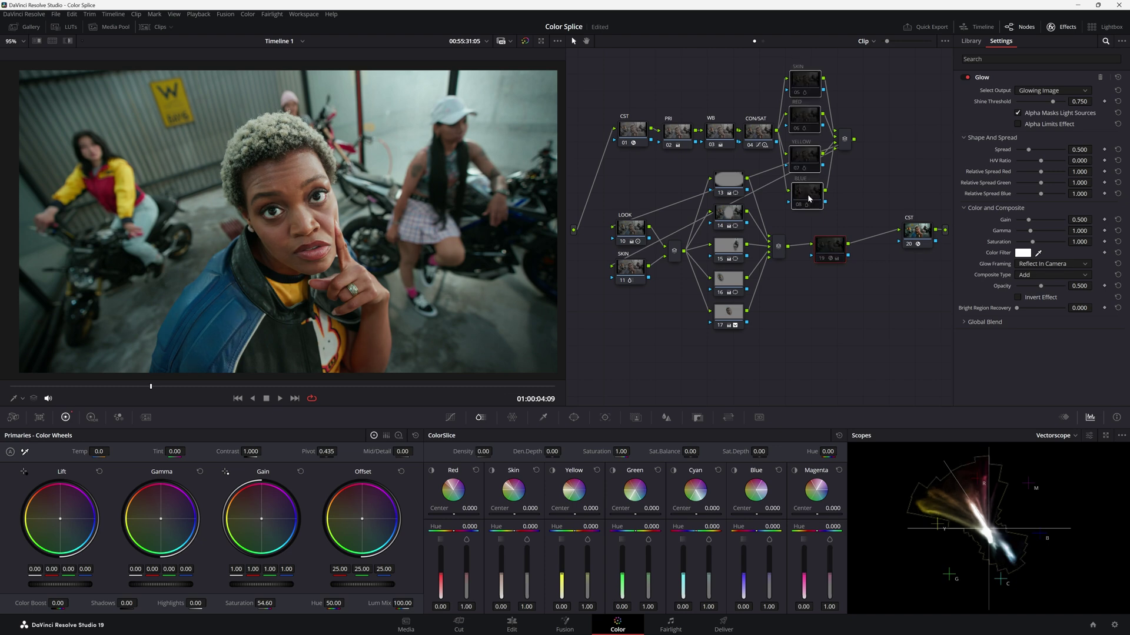
{"action": "key", "text": "ctrl+d"}
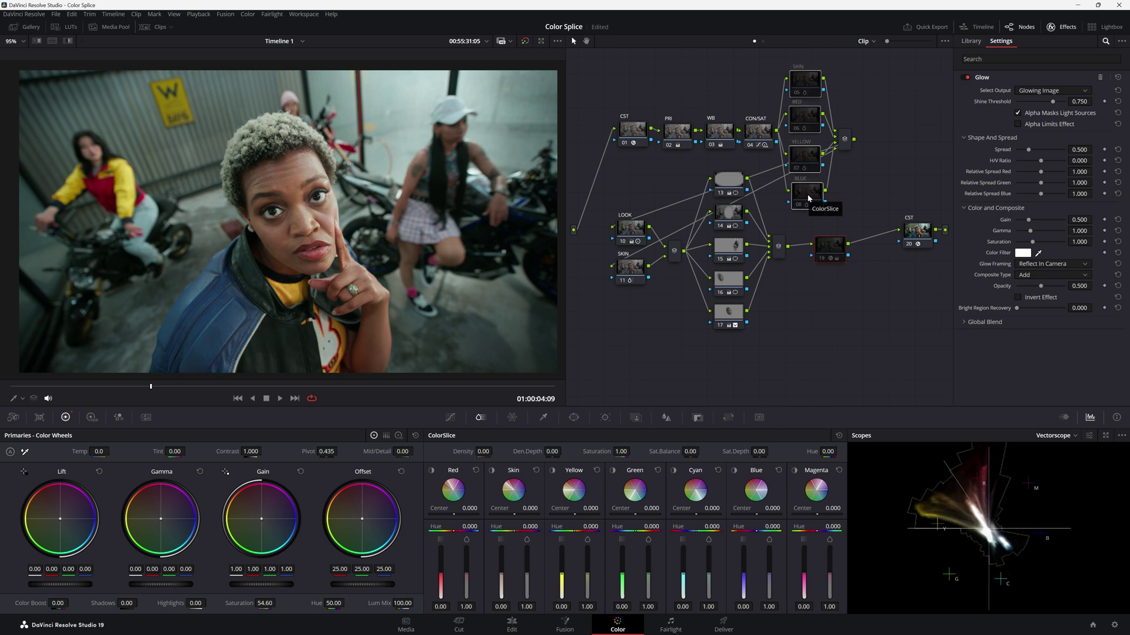
{"action": "key", "text": "ctrl+d"}
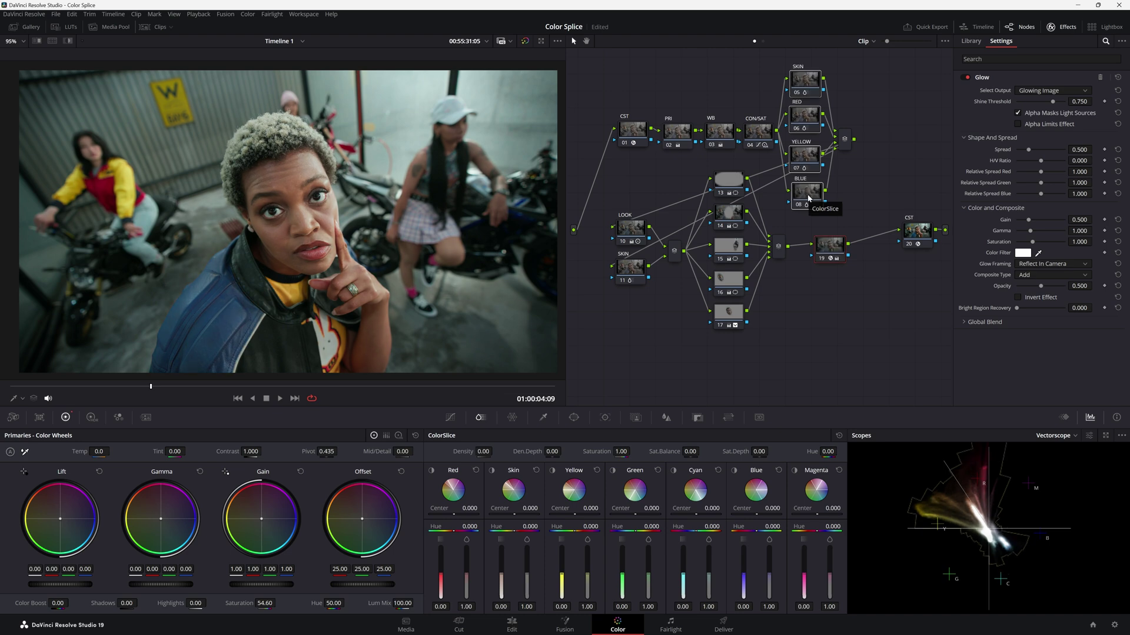